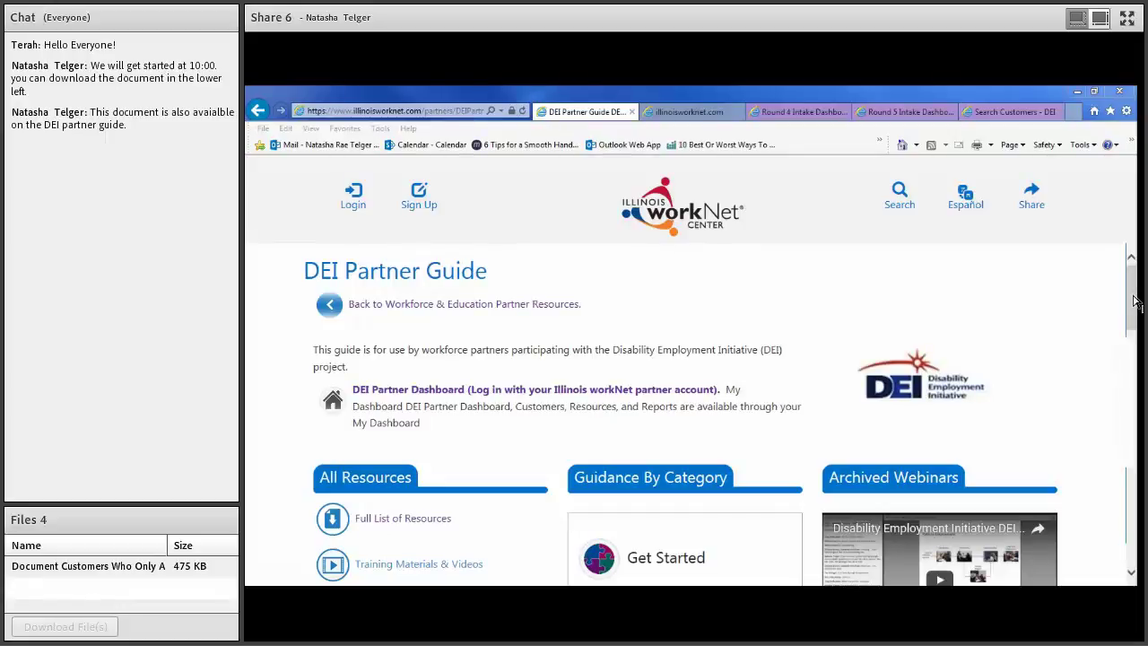
Open the full list of DEI resources and highlight the 'Customers Who Attend DEI Orientation' instructions.
{"action": "left_click", "coordinate": [1133, 290]}
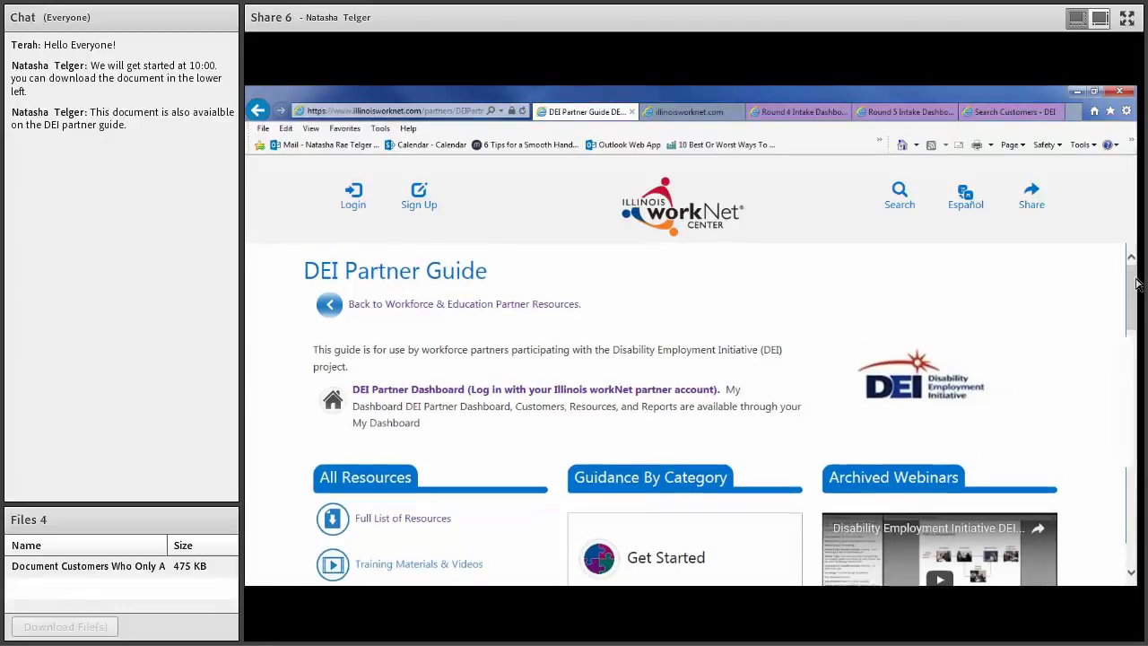
{"action": "left_click_drag", "start_coordinate": [1135, 283], "coordinate": [1135, 309]}
{"action": "left_click", "coordinate": [431, 374]}
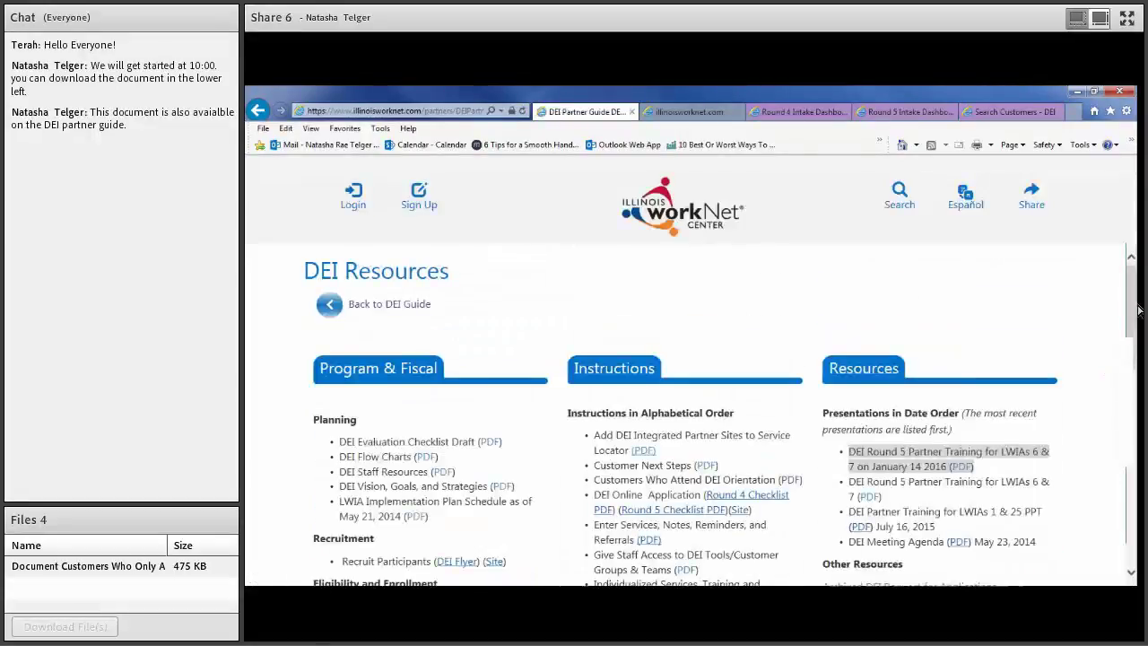
{"action": "left_click_drag", "start_coordinate": [594, 410], "coordinate": [687, 116]}
{"action": "left_click_drag", "start_coordinate": [1128, 233], "coordinate": [1139, 449]}
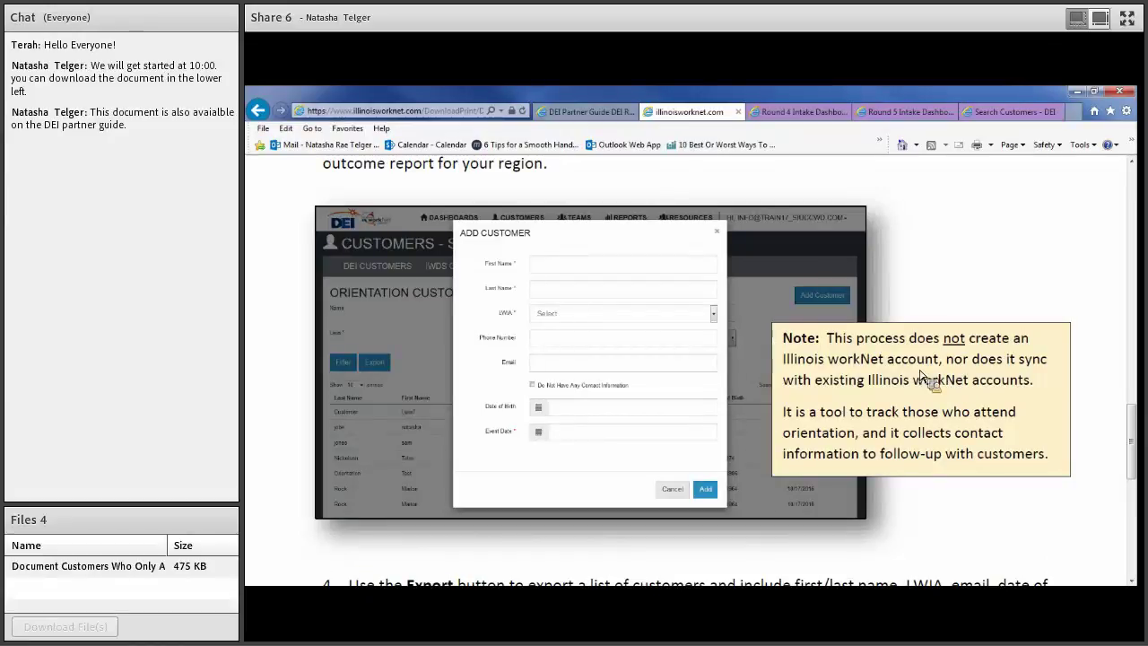
Scroll the orientation guide down to step 3's Add Customer form and tracking note.
{"action": "mouse_move", "coordinate": [1132, 436]}
{"action": "left_mouse_down"}
{"action": "mouse_move", "coordinate": [1140, 504]}
{"action": "mouse_move", "coordinate": [1135, 452]}
{"action": "left_mouse_up"}
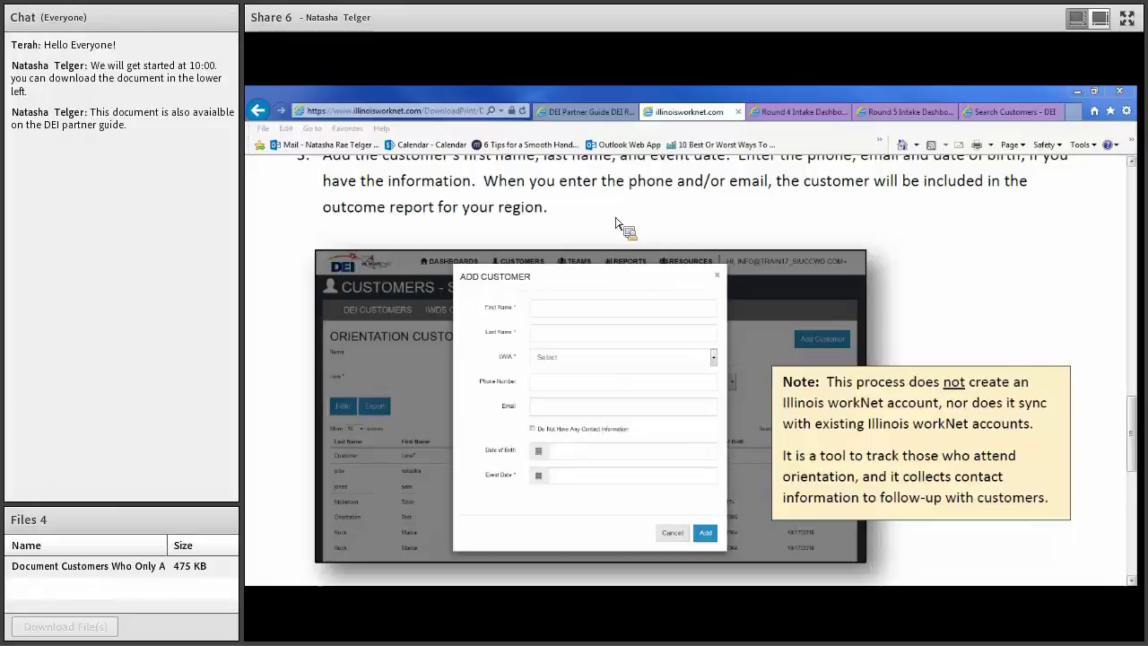
Switch to the Round 4 Intake Dashboard and scroll through its counts table.
{"action": "left_click", "coordinate": [812, 113]}
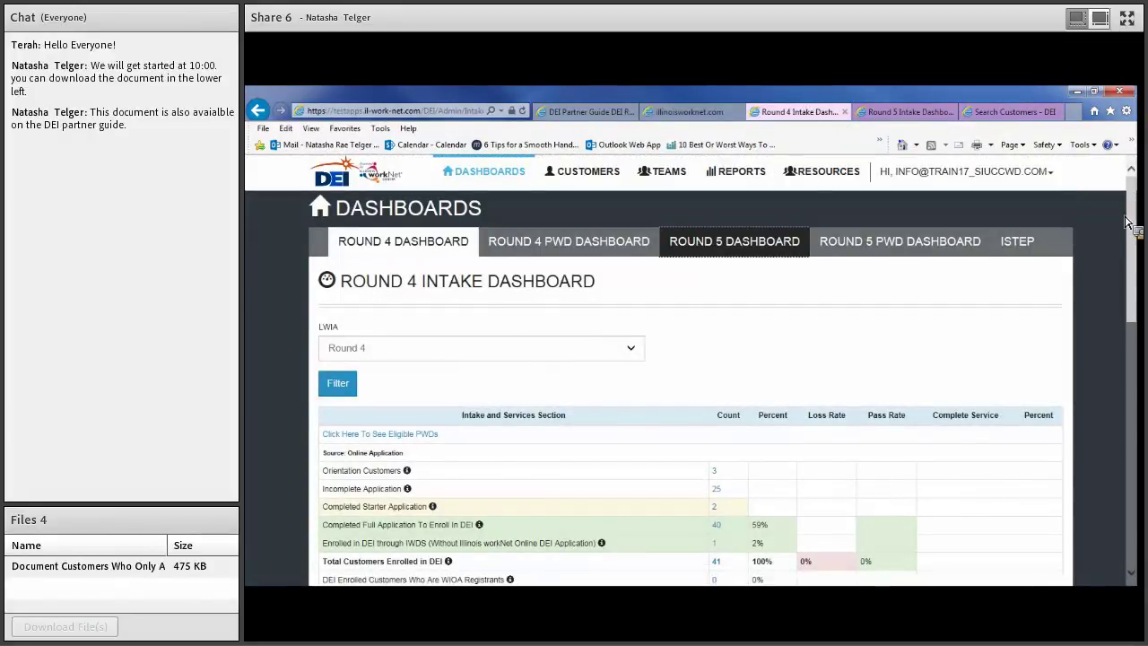
{"action": "left_click_drag", "start_coordinate": [1130, 222], "coordinate": [1138, 252]}
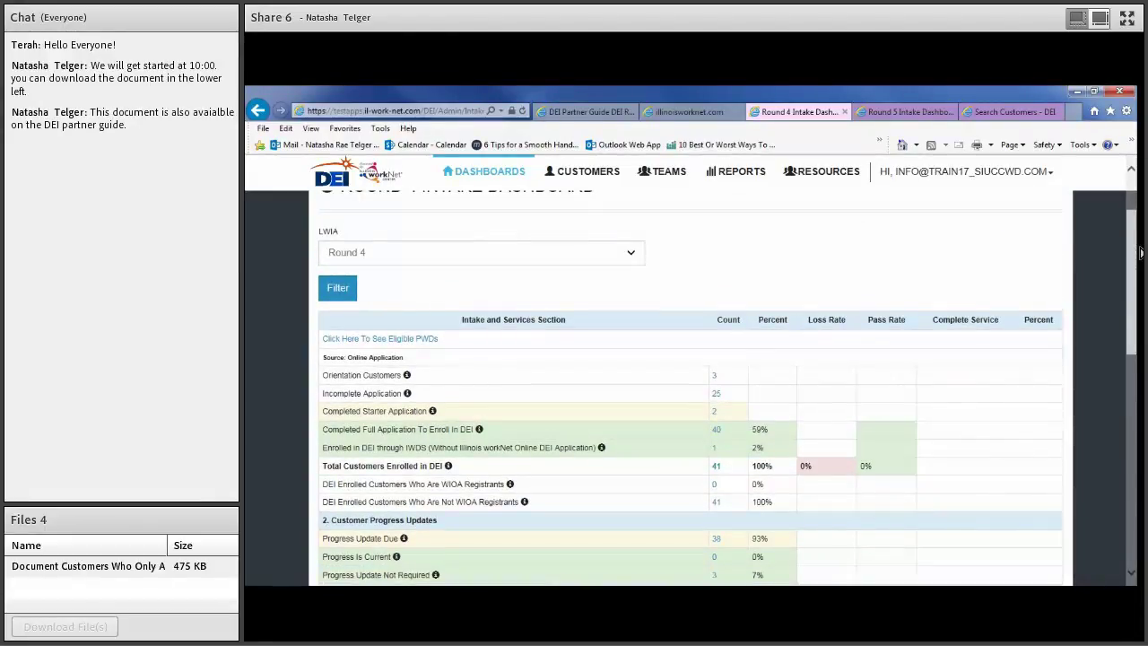
{"action": "mouse_move", "coordinate": [1135, 259]}
{"action": "left_mouse_down"}
{"action": "mouse_move", "coordinate": [1135, 293]}
{"action": "mouse_move", "coordinate": [1136, 260]}
{"action": "left_mouse_up"}
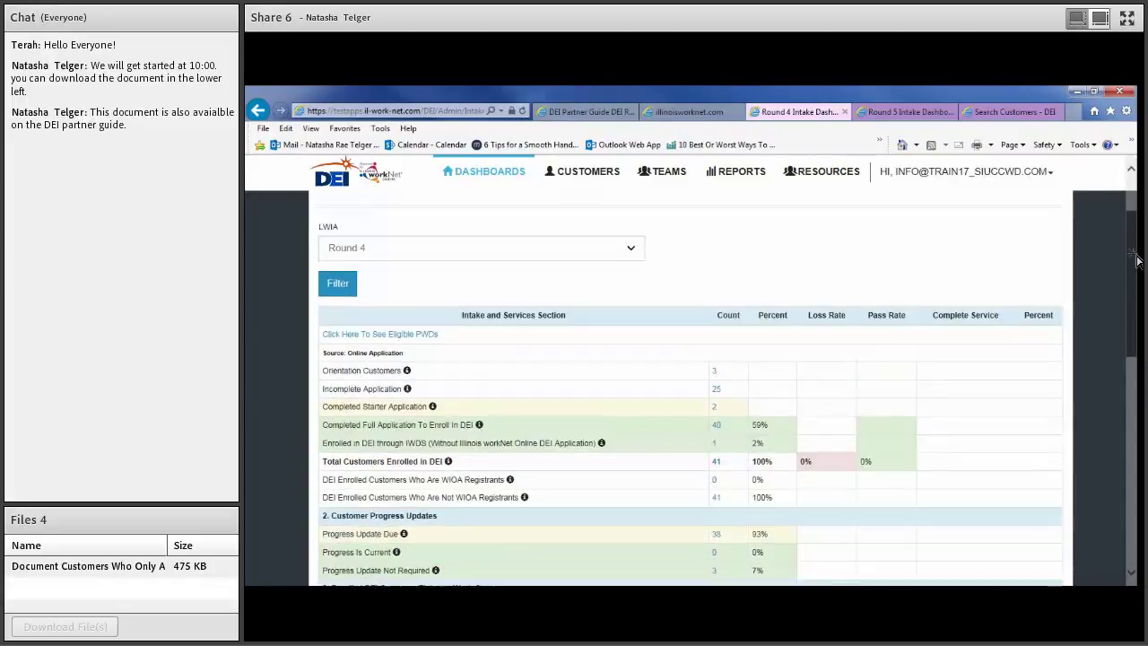
{"action": "left_click_drag", "start_coordinate": [323, 371], "coordinate": [413, 377]}
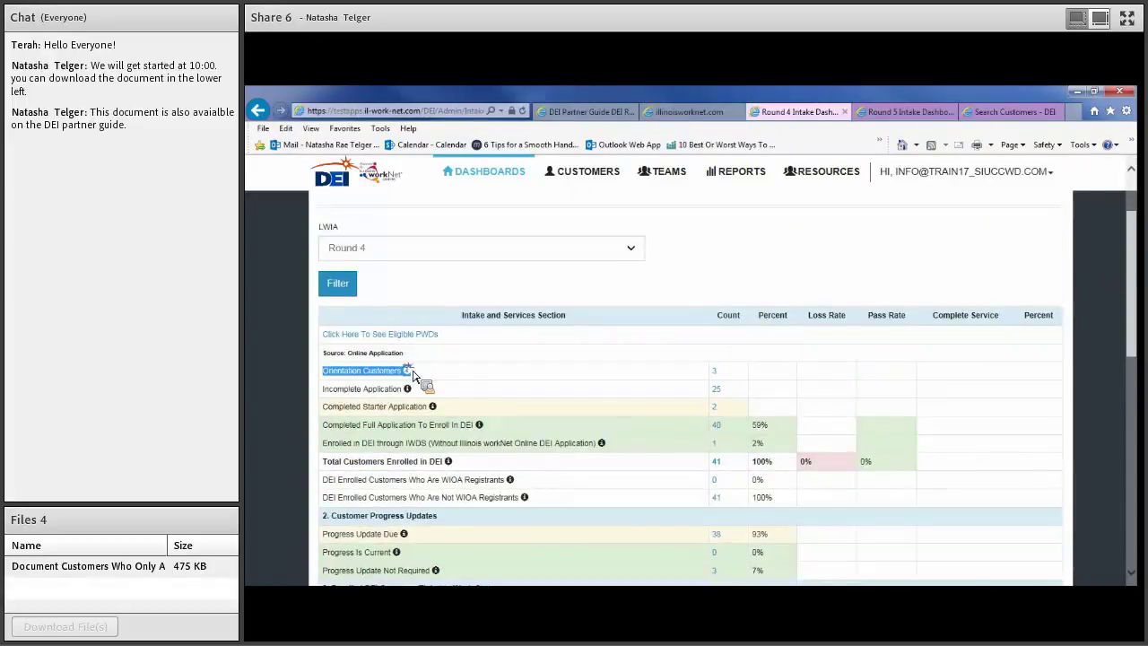
{"action": "left_click", "coordinate": [437, 382]}
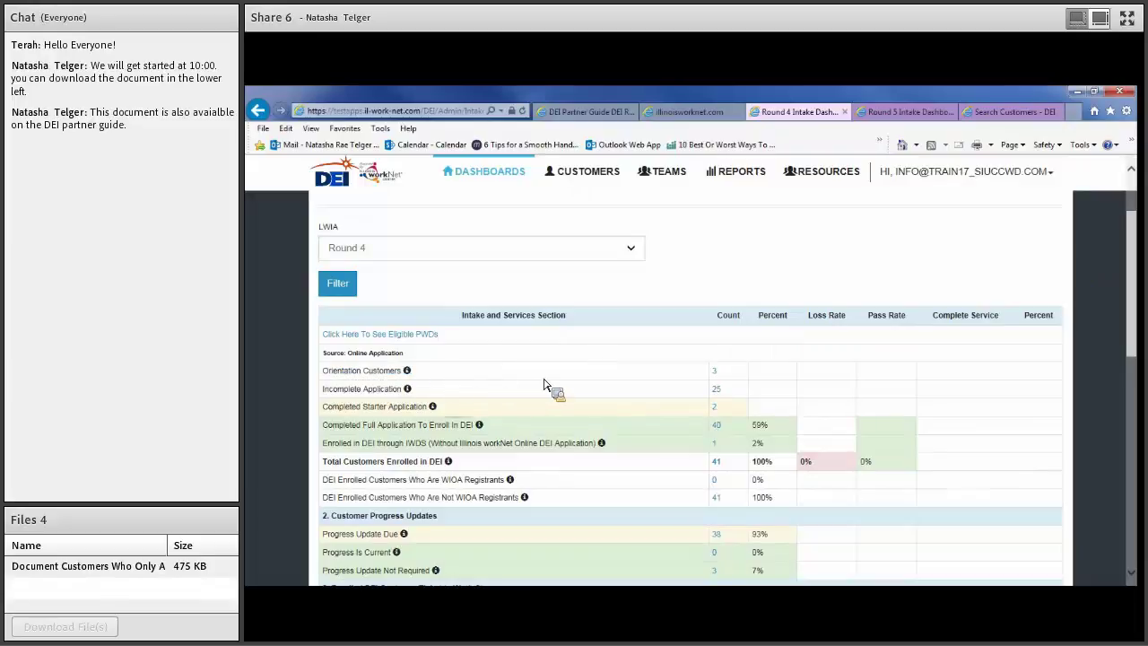
{"action": "scroll", "coordinate": [1135, 326], "scroll_direction": "up", "scroll_amount": 1}
{"action": "scroll", "coordinate": [1136, 326], "scroll_direction": "up", "scroll_amount": 1}
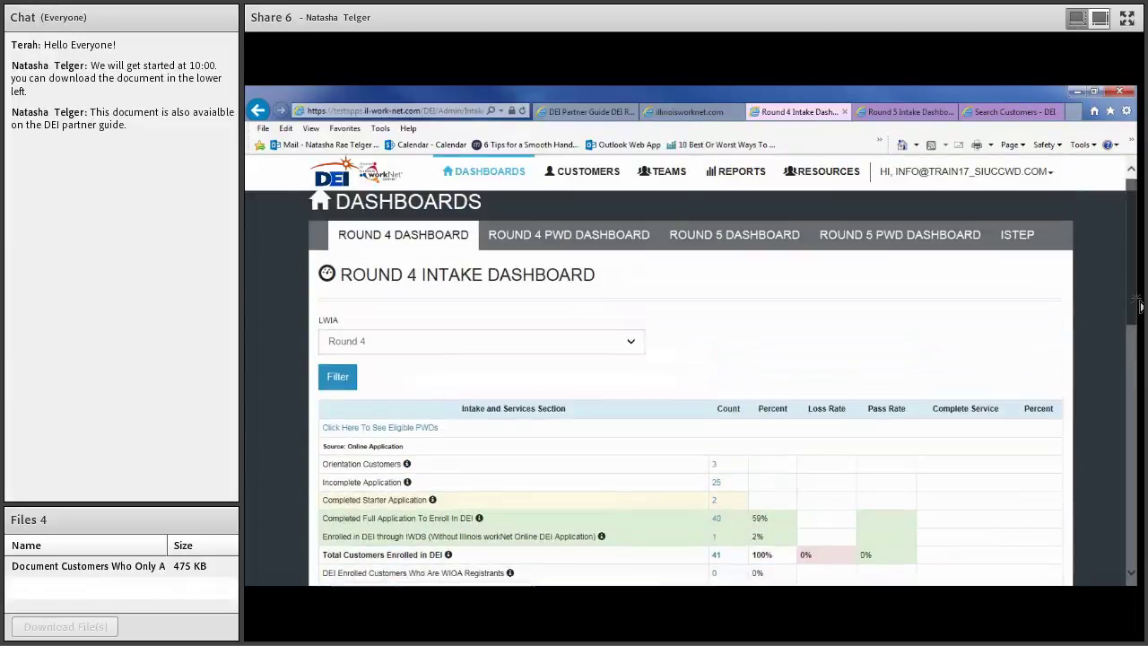
{"action": "scroll", "coordinate": [1135, 302], "scroll_direction": "down", "scroll_amount": 1}
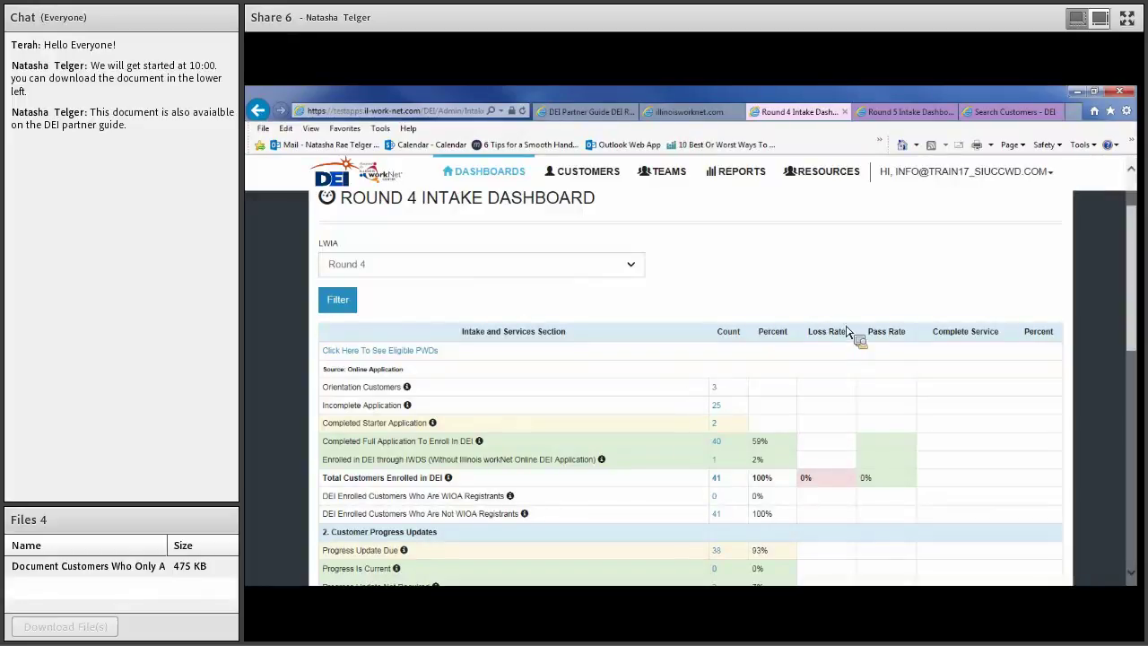
Compare with the Round 5 Intake Dashboard, then return to Round 4 at the top.
{"action": "left_click", "coordinate": [907, 112]}
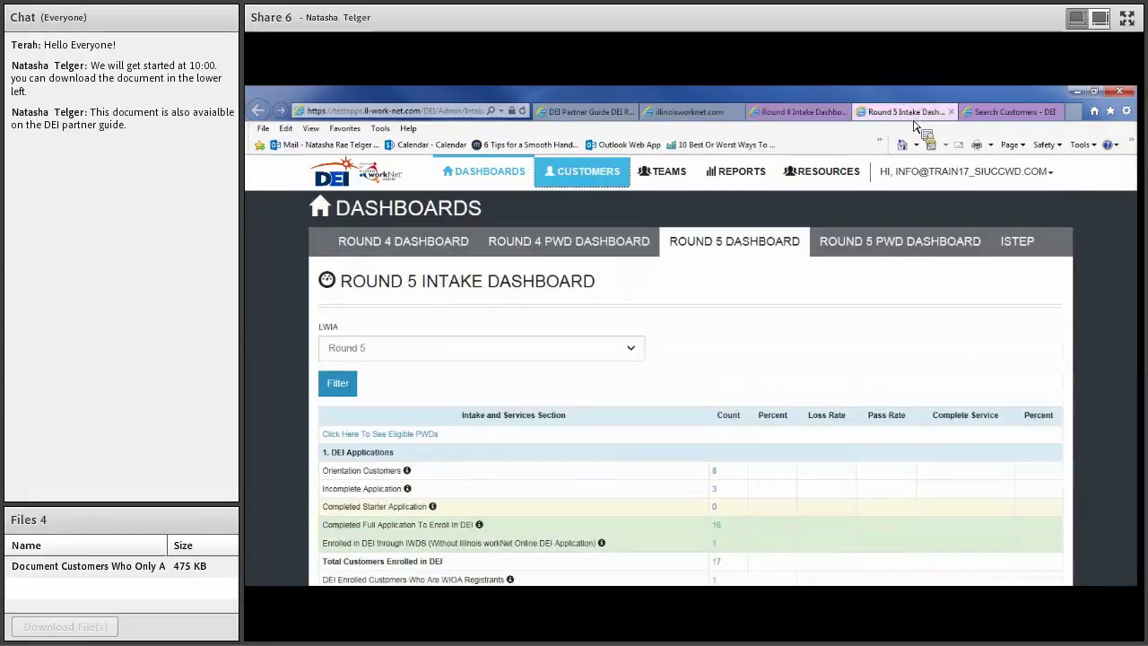
{"action": "left_click", "coordinate": [798, 113]}
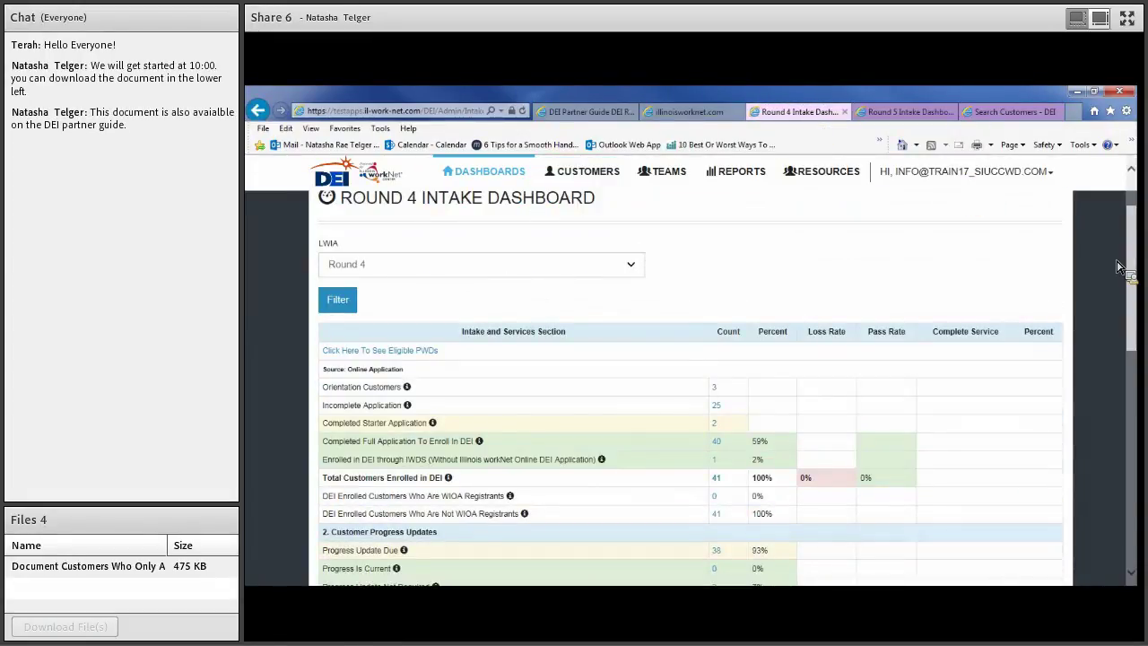
{"action": "scroll", "coordinate": [1137, 253], "scroll_direction": "up", "scroll_amount": 1}
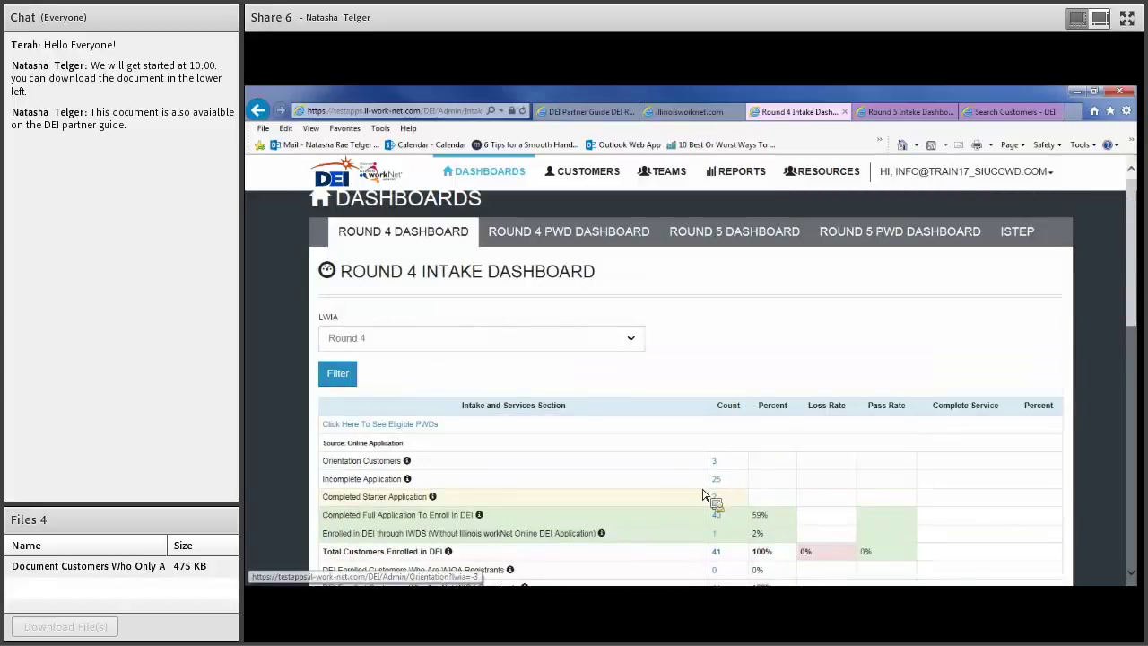
Open the 3 Round 4 orientation customers, then refilter the list to All LWIAs and browse the results.
{"action": "left_click", "coordinate": [716, 462]}
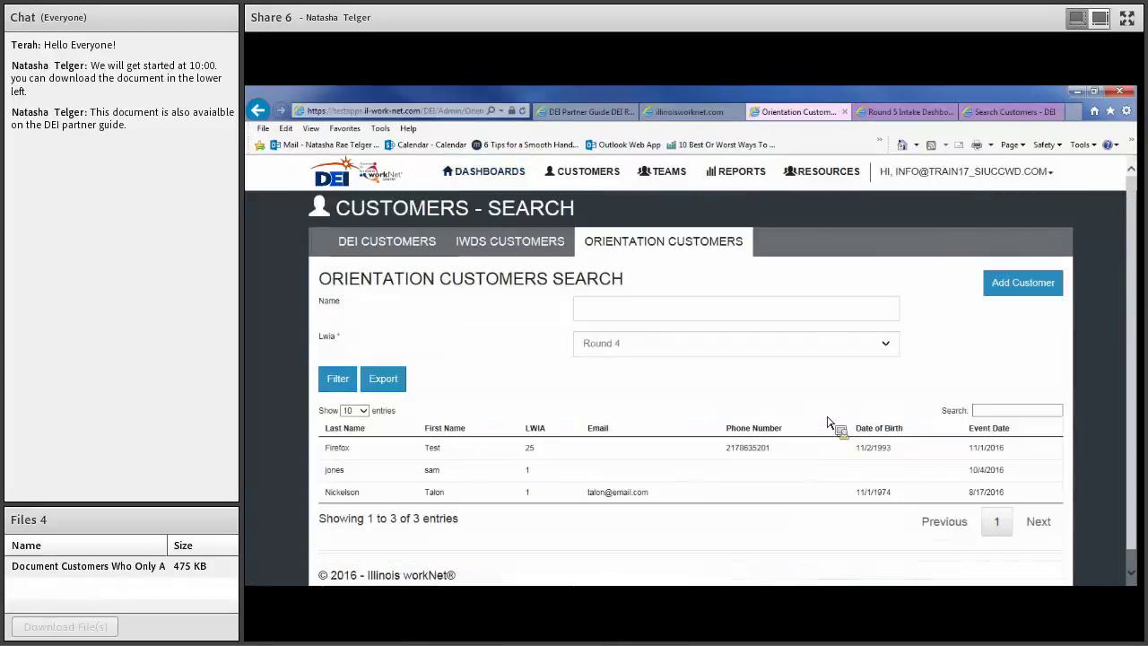
{"action": "scroll", "coordinate": [807, 475], "scroll_direction": "down", "scroll_amount": 1}
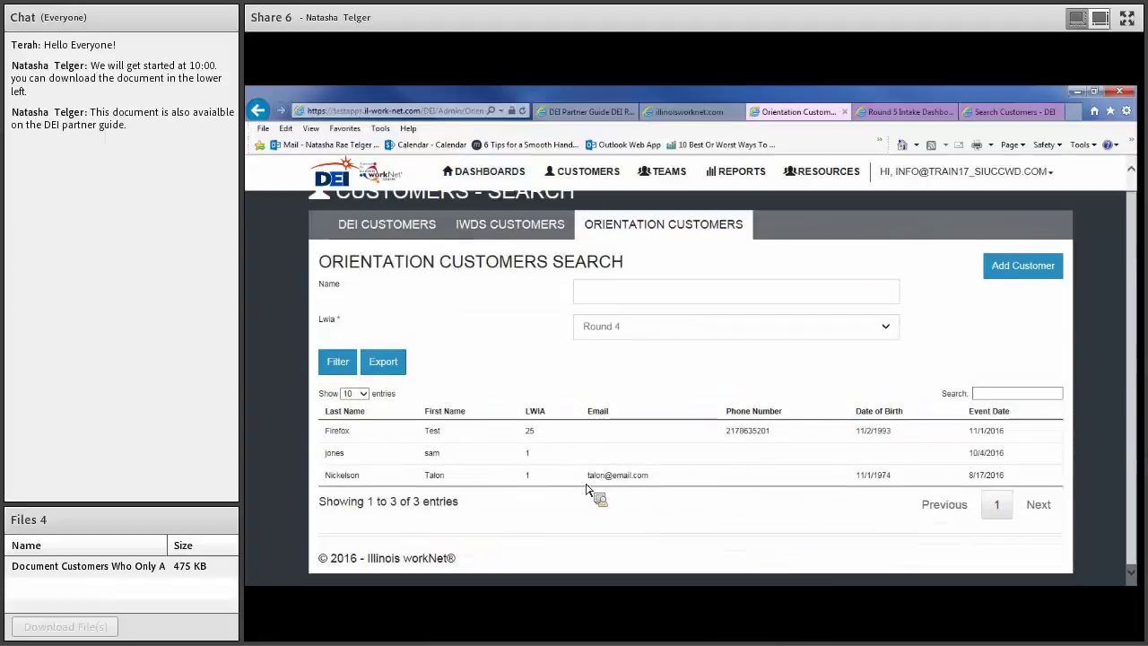
{"action": "left_click", "coordinate": [644, 333]}
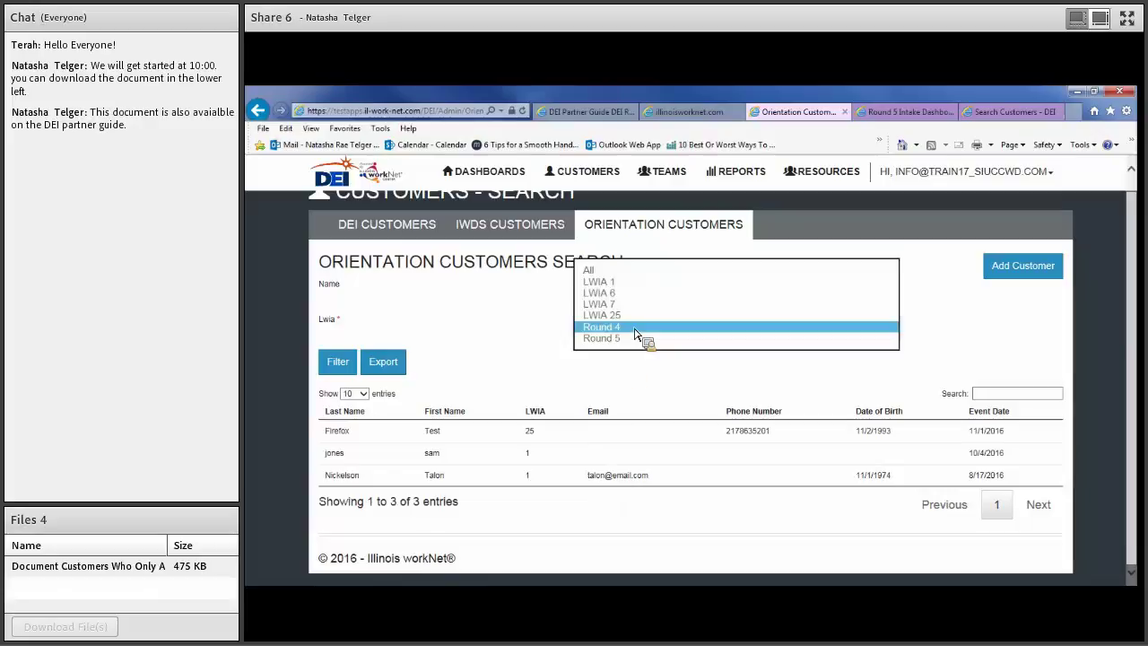
{"action": "left_click", "coordinate": [619, 270]}
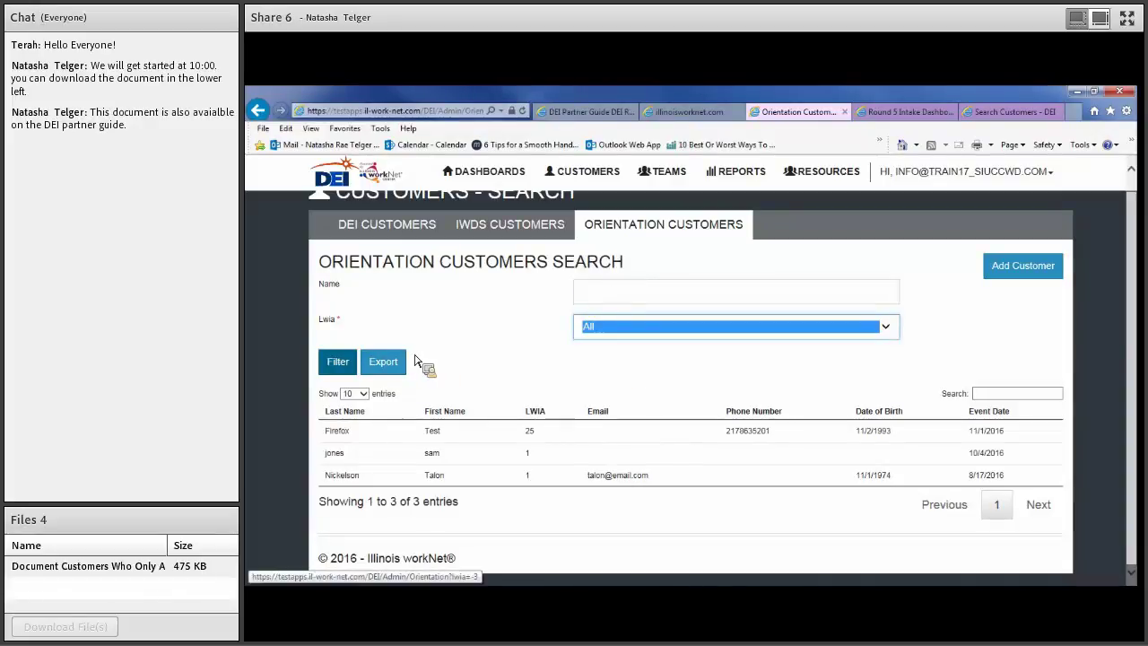
{"action": "left_click", "coordinate": [342, 366]}
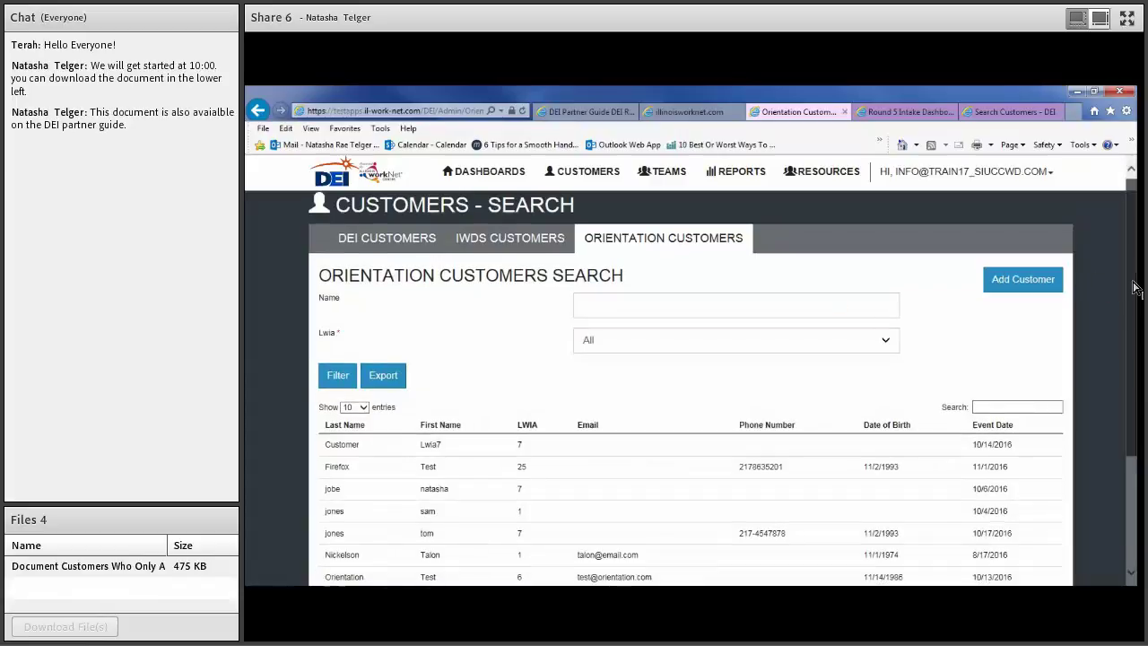
{"action": "scroll", "coordinate": [1137, 361], "scroll_direction": "down", "scroll_amount": 3}
{"action": "scroll", "coordinate": [1137, 377], "scroll_direction": "up", "scroll_amount": 2}
{"action": "scroll", "coordinate": [1130, 350], "scroll_direction": "down", "scroll_amount": 1}
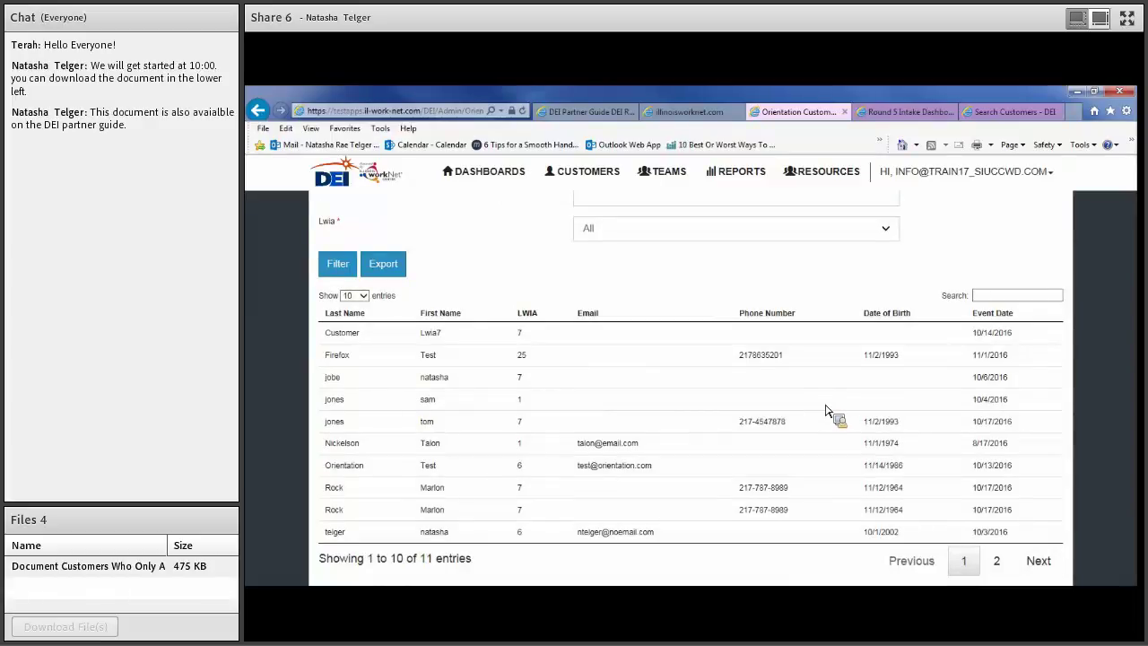
{"action": "left_click_drag", "start_coordinate": [1134, 271], "coordinate": [1139, 242]}
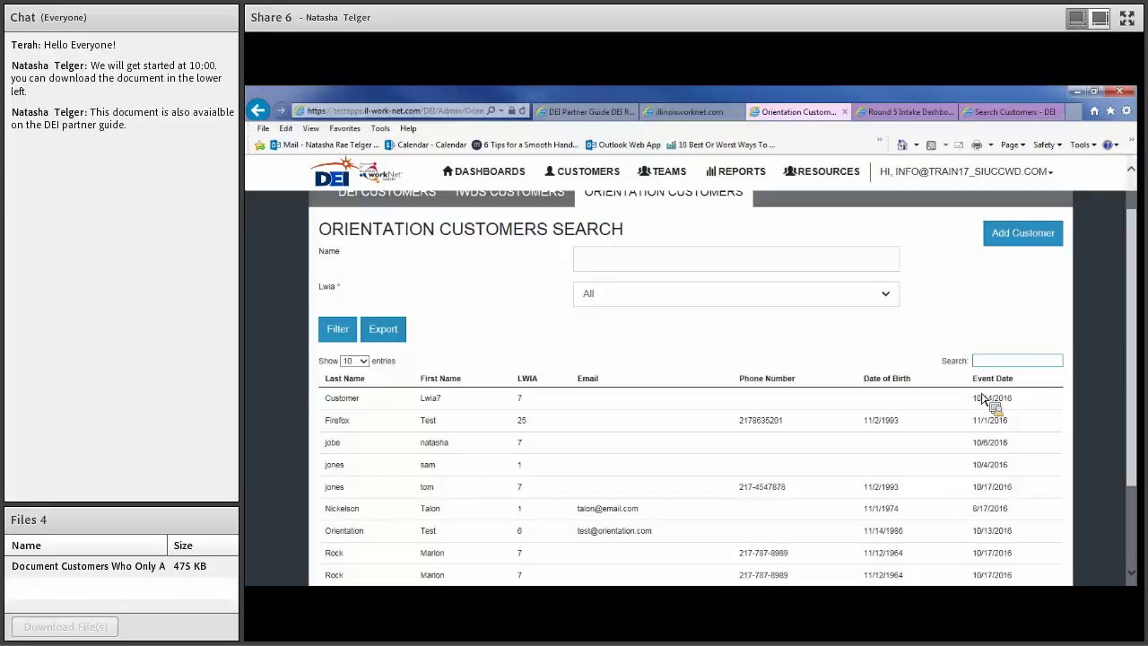
{"action": "left_click_drag", "start_coordinate": [1131, 287], "coordinate": [1140, 354]}
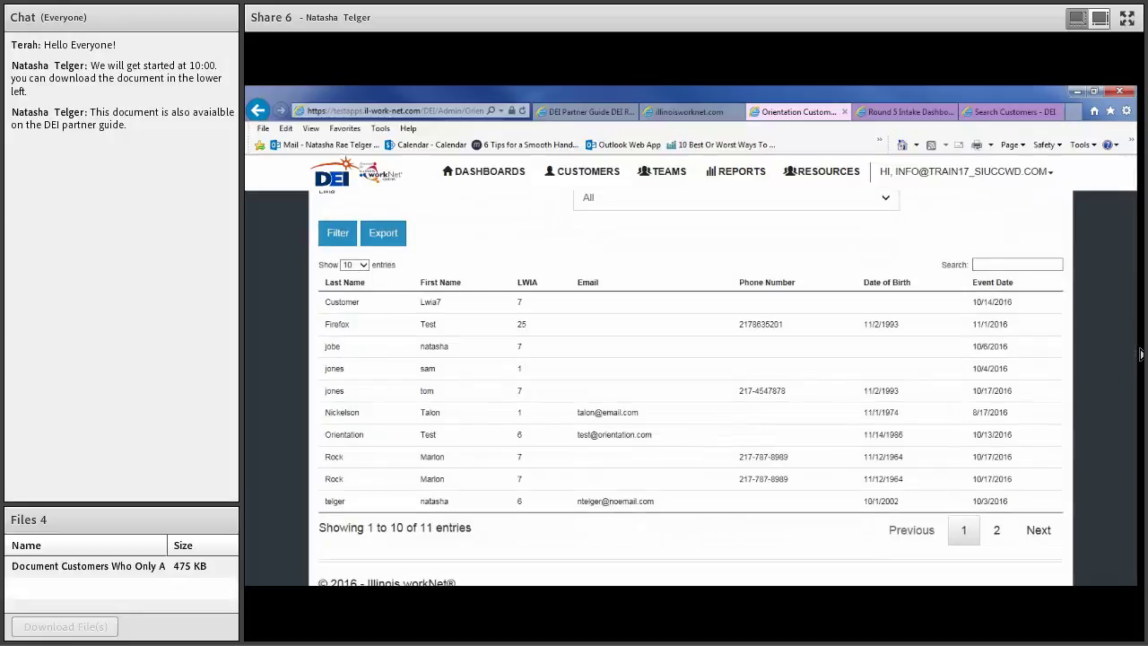
{"action": "left_click_drag", "start_coordinate": [1140, 354], "coordinate": [1125, 269]}
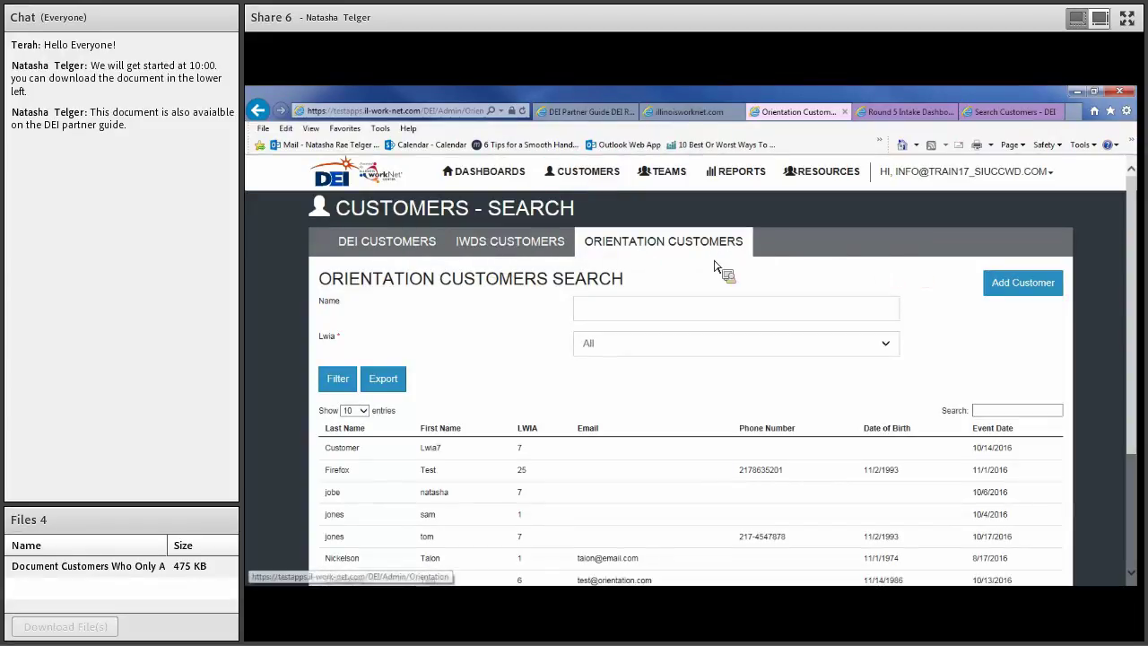
Start a new orientation customer and enter the customer's first and last name.
{"action": "left_click", "coordinate": [1027, 296]}
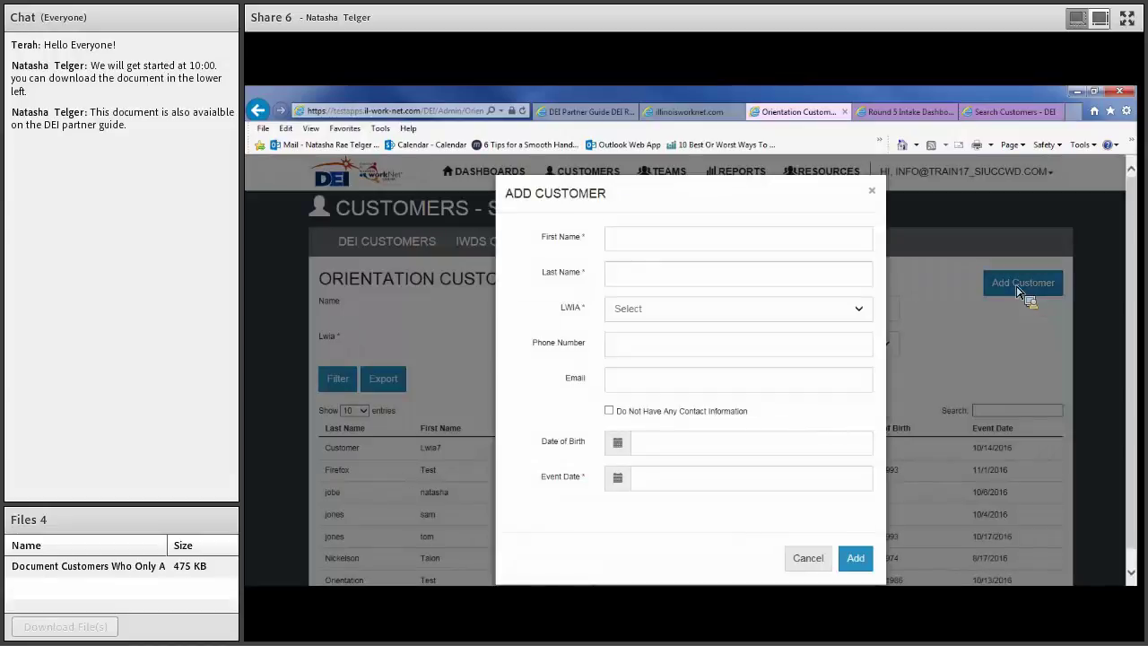
{"action": "left_click", "coordinate": [777, 245]}
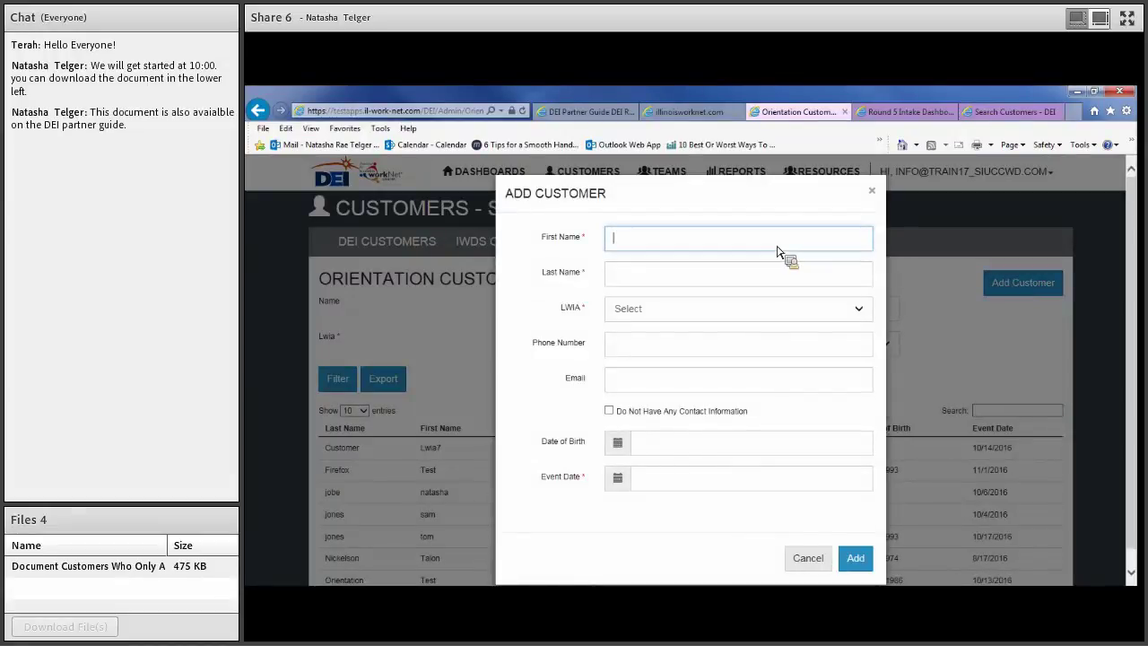
{"action": "type", "text": "bob"}
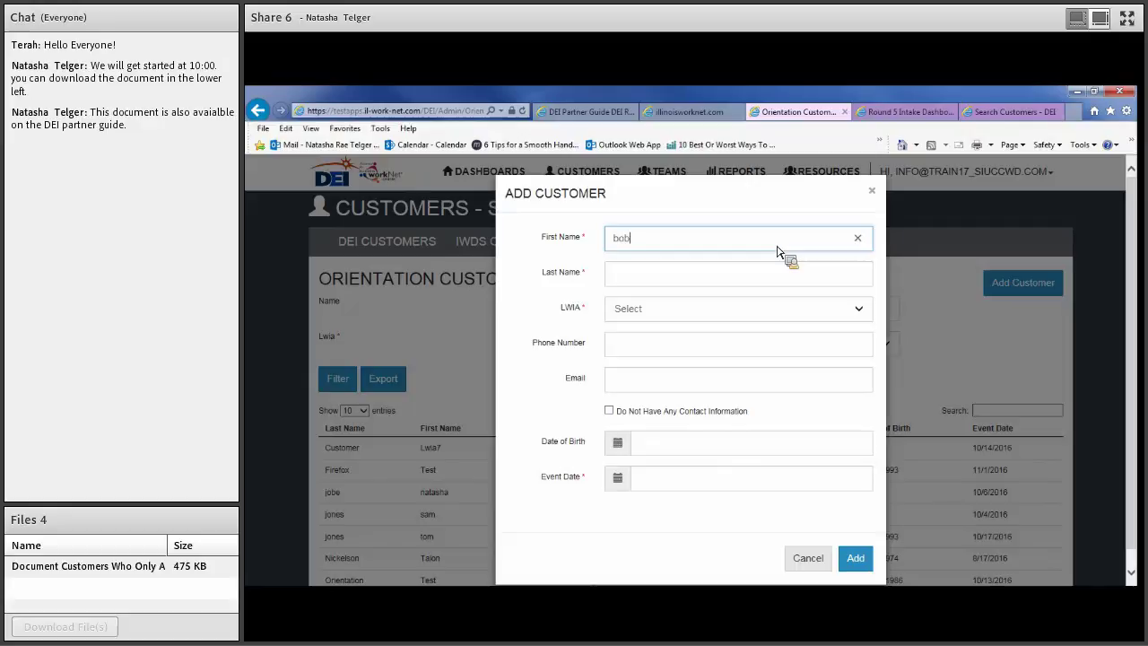
{"action": "key", "text": "Tab"}
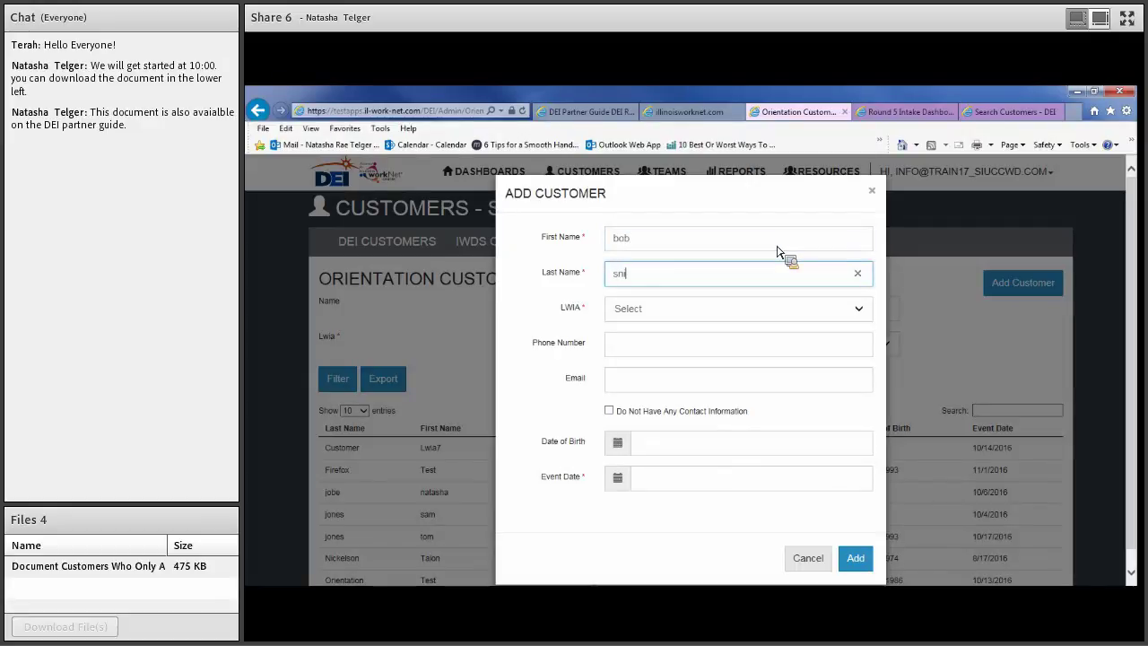
{"action": "type", "text": "sniy"}
{"action": "key", "text": "BackSpace"}
{"action": "type", "text": "thh"}
{"action": "key", "text": "Tab"}
Choose LWIA 1 and set the event date to 11/01/2016.
{"action": "left_click", "coordinate": [738, 309]}
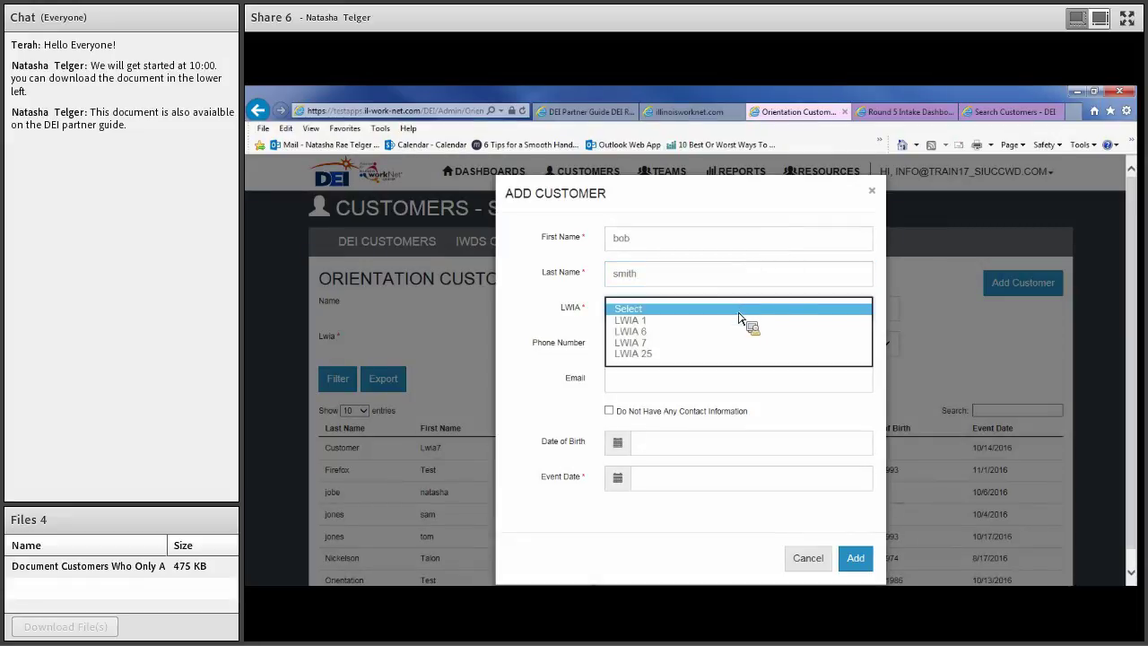
{"action": "left_click", "coordinate": [731, 320]}
{"action": "left_click", "coordinate": [709, 354]}
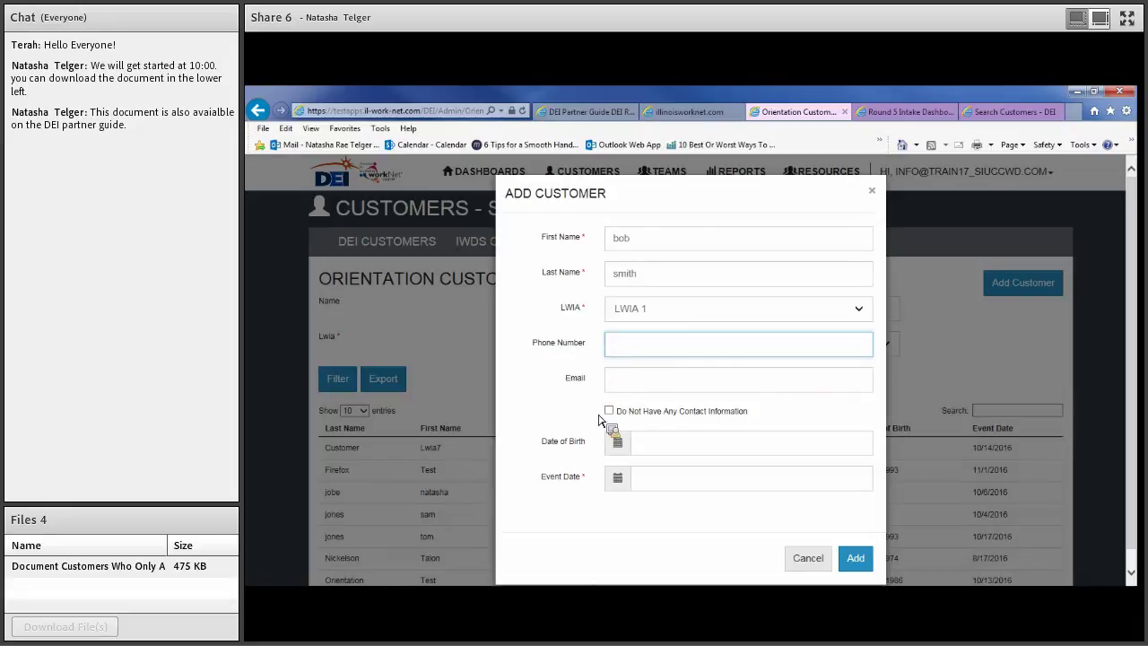
{"action": "left_click", "coordinate": [673, 452]}
{"action": "left_click", "coordinate": [623, 445]}
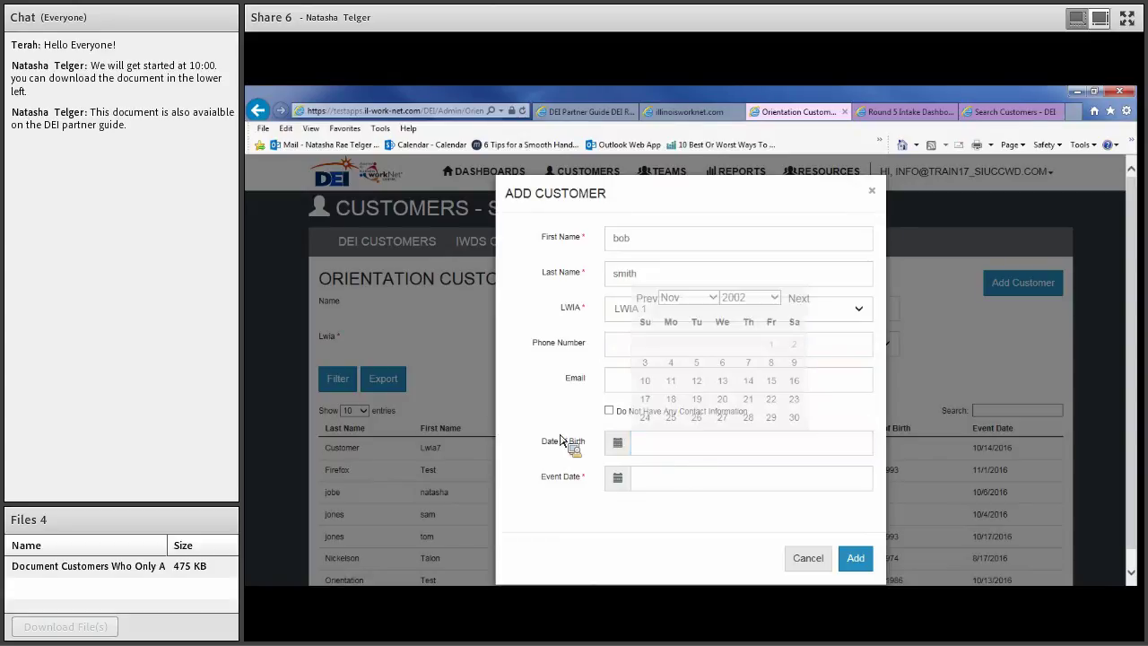
{"action": "left_click", "coordinate": [654, 490]}
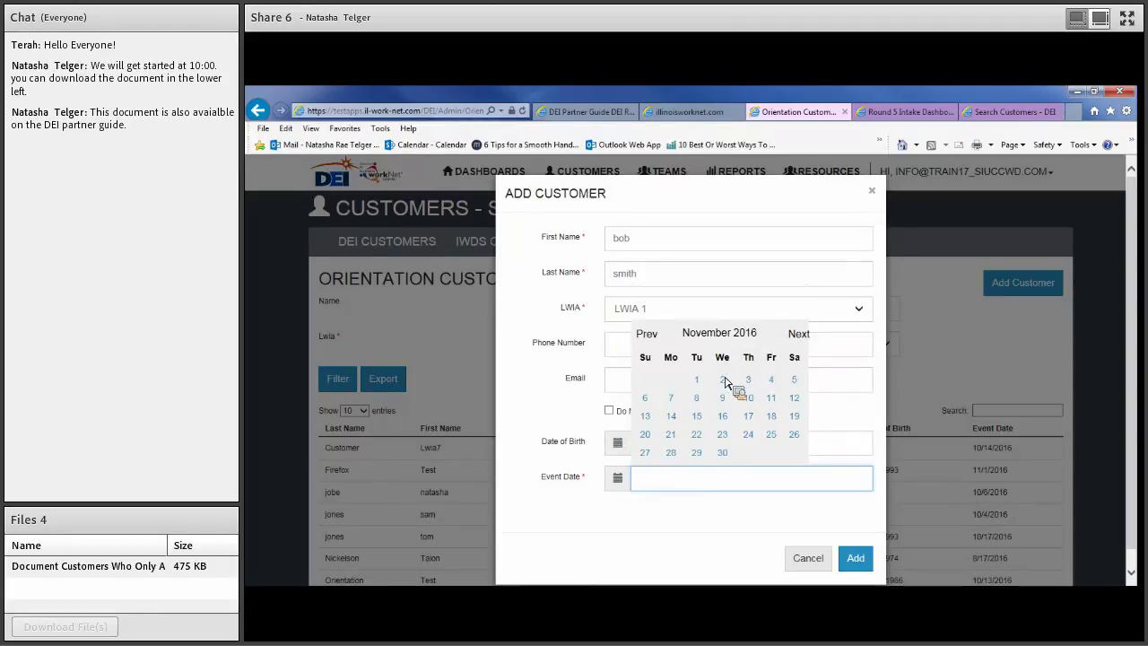
{"action": "left_click", "coordinate": [696, 379]}
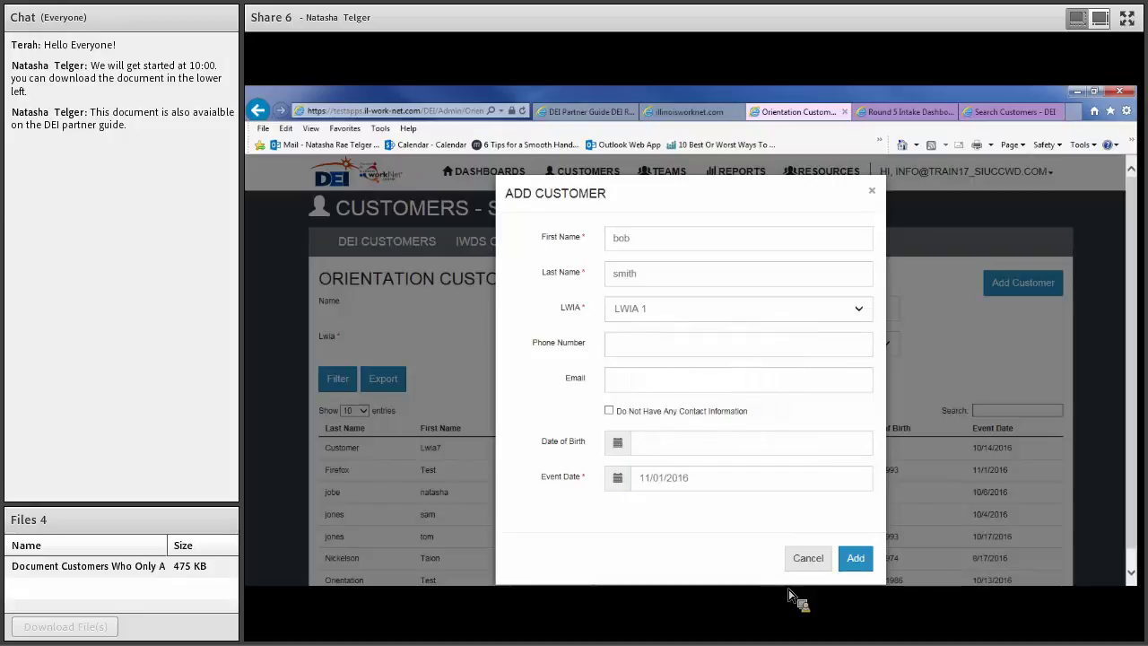
After the contact-information warning, enter the customer's phone number, correct a digit, and resubmit.
{"action": "left_click", "coordinate": [854, 556]}
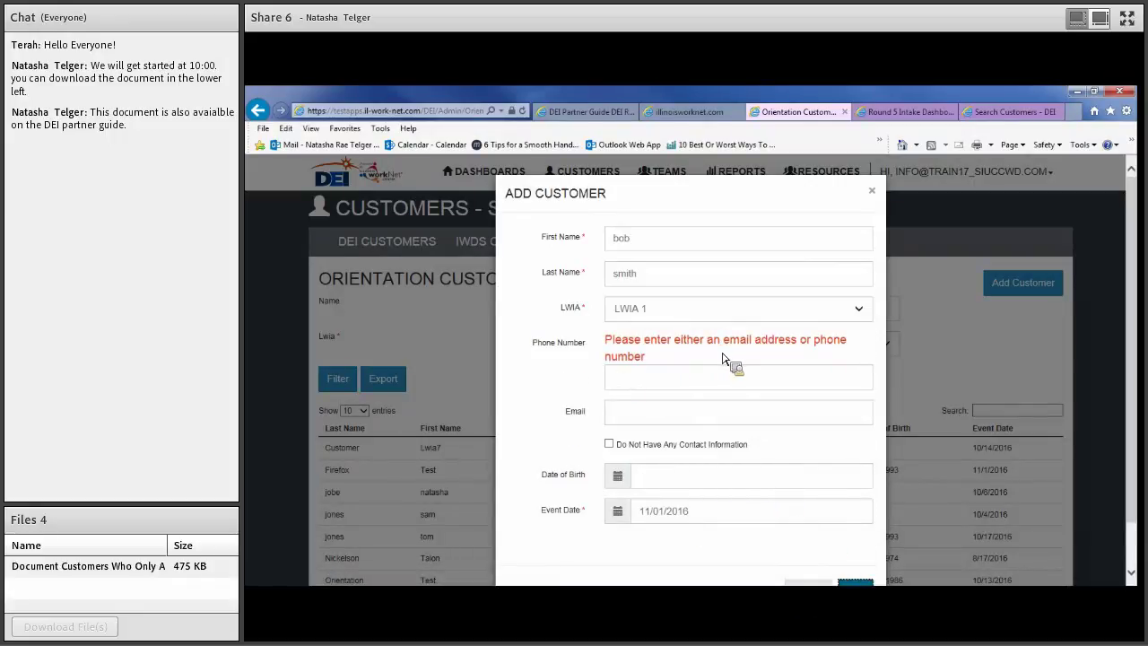
{"action": "left_click", "coordinate": [656, 388]}
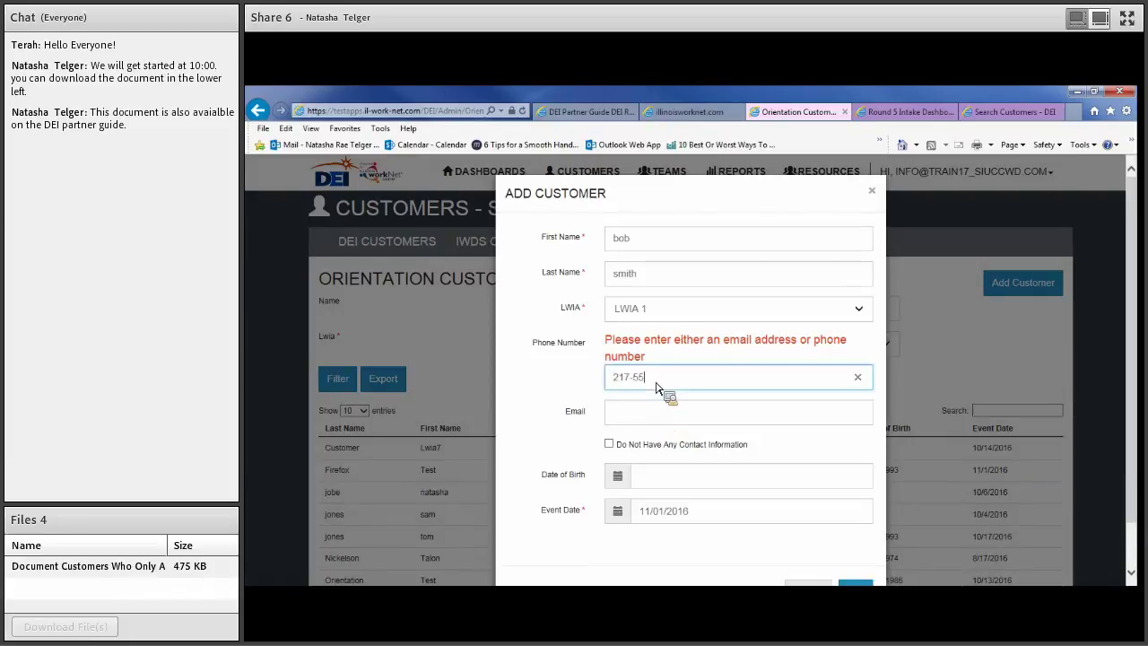
{"action": "type", "text": "217-555-1212"}
{"action": "left_click", "coordinate": [1134, 352]}
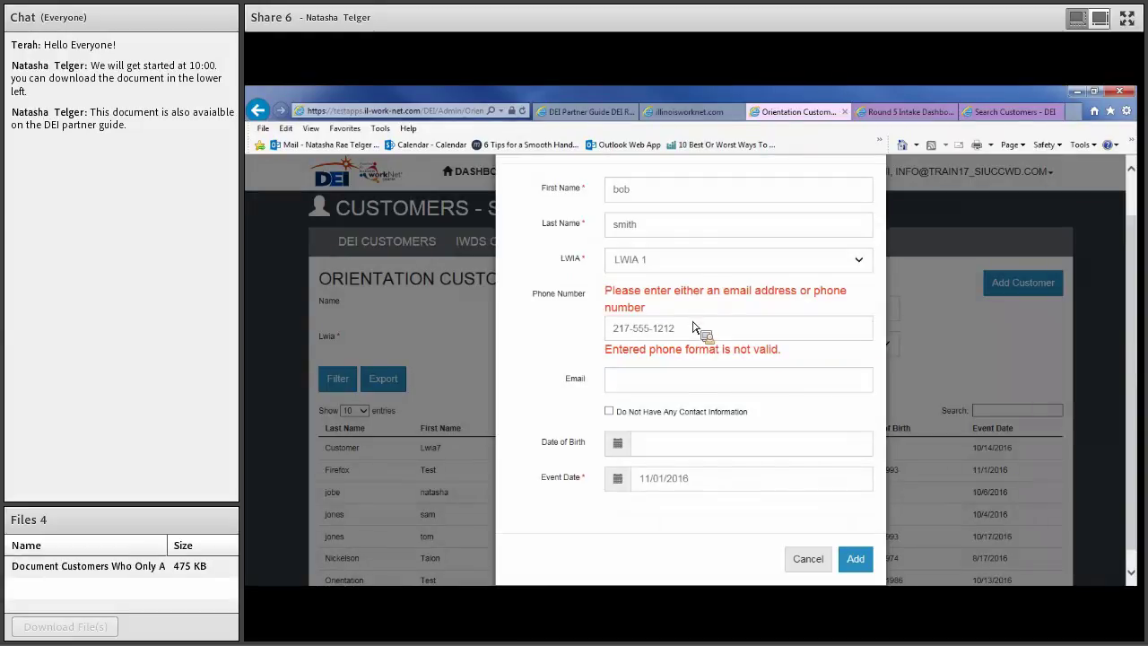
{"action": "left_click_drag", "start_coordinate": [632, 328], "coordinate": [684, 335]}
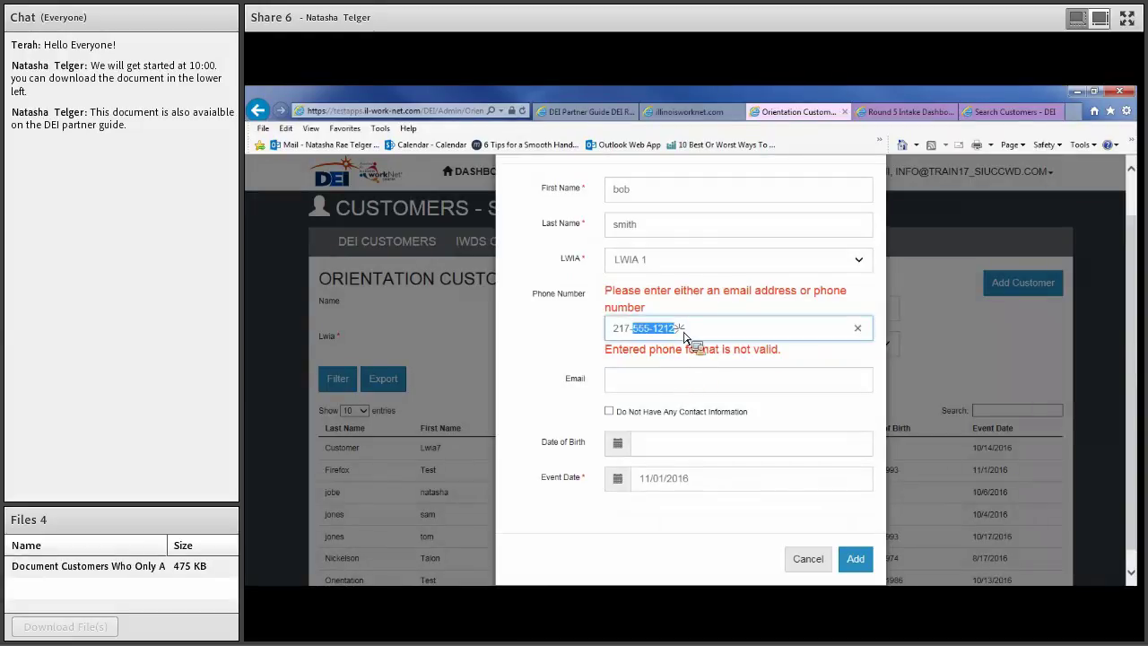
{"action": "left_click", "coordinate": [659, 332]}
{"action": "type", "text": "2"}
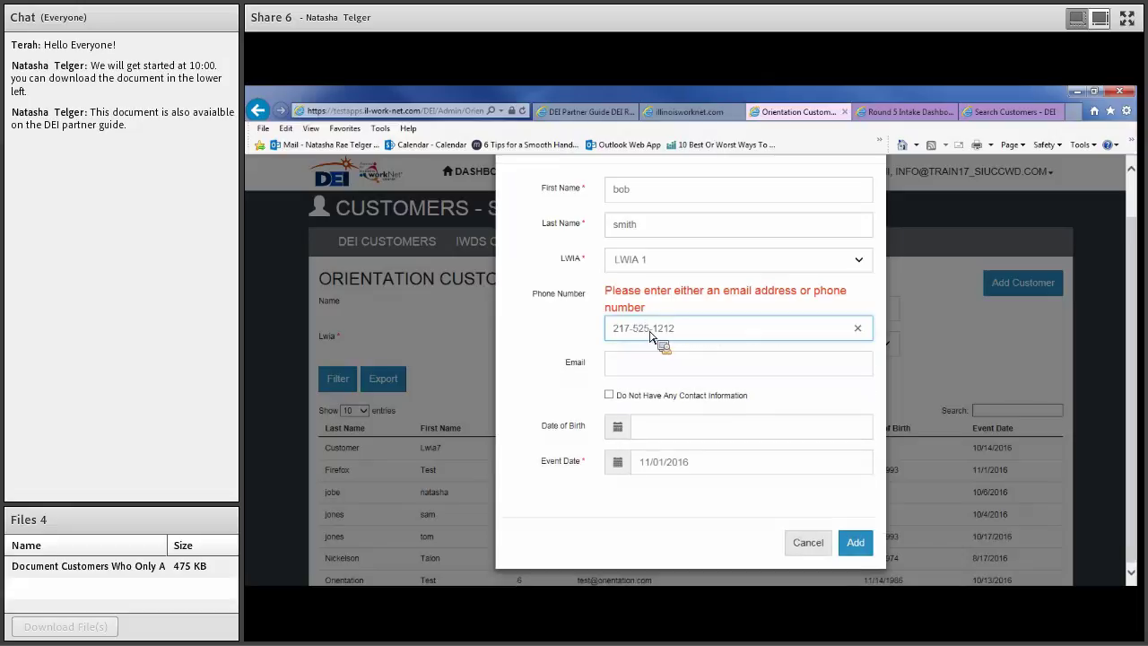
{"action": "left_click", "coordinate": [661, 371]}
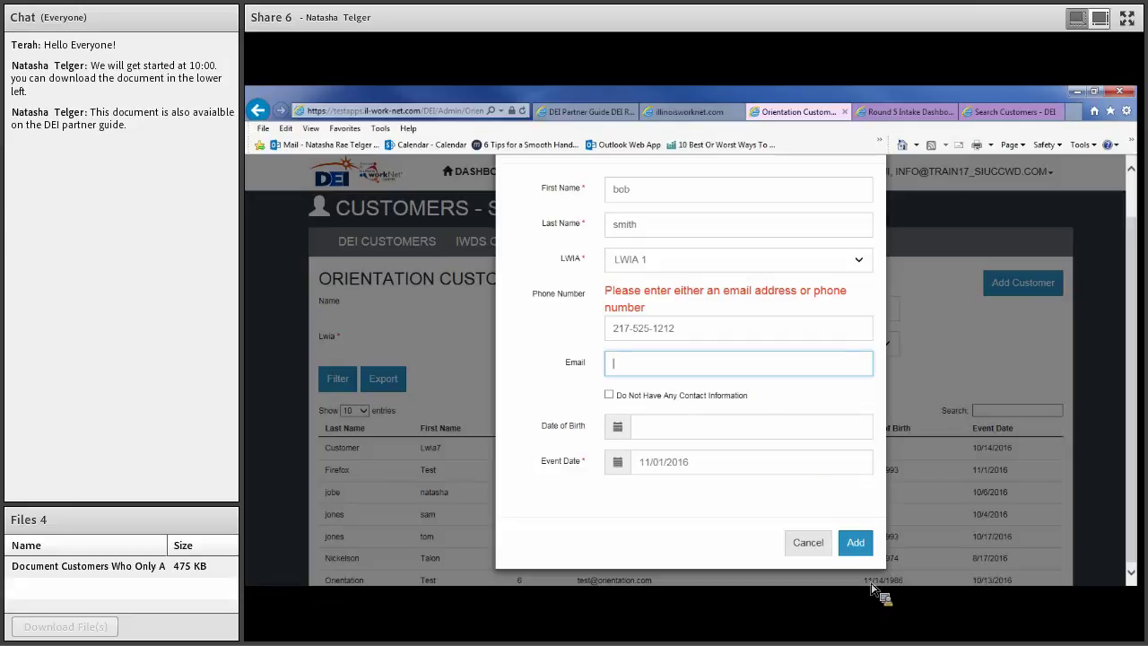
{"action": "left_click", "coordinate": [865, 548]}
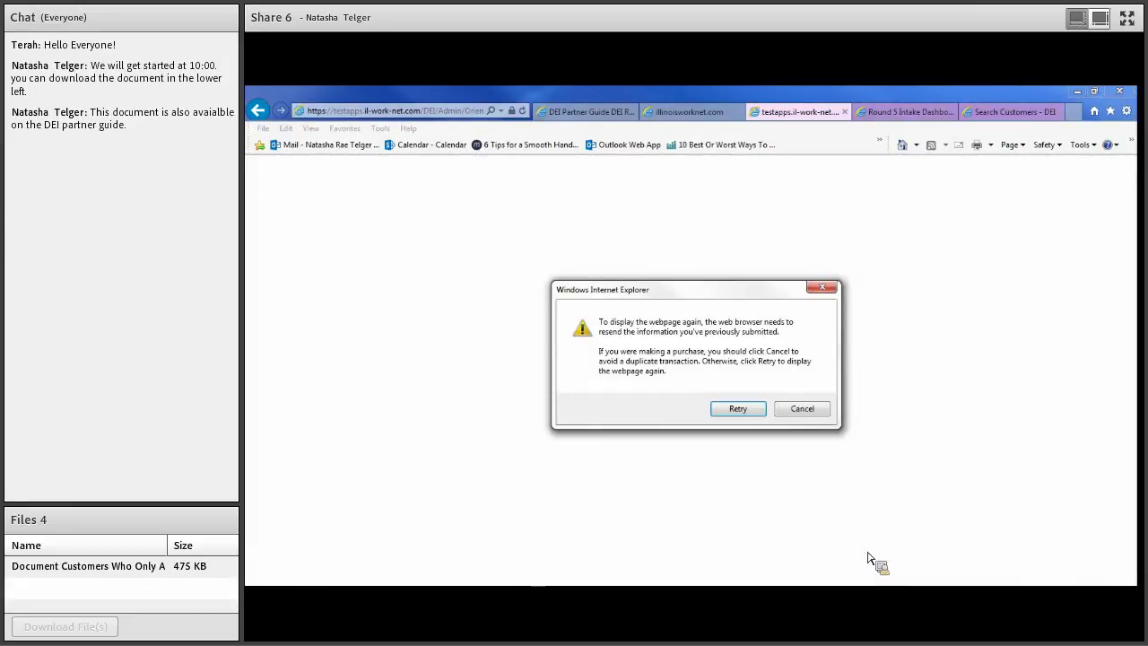
Resend the form and find the new LWIA 1, 11/1/2016 customer on the list's second page.
{"action": "left_click", "coordinate": [756, 412]}
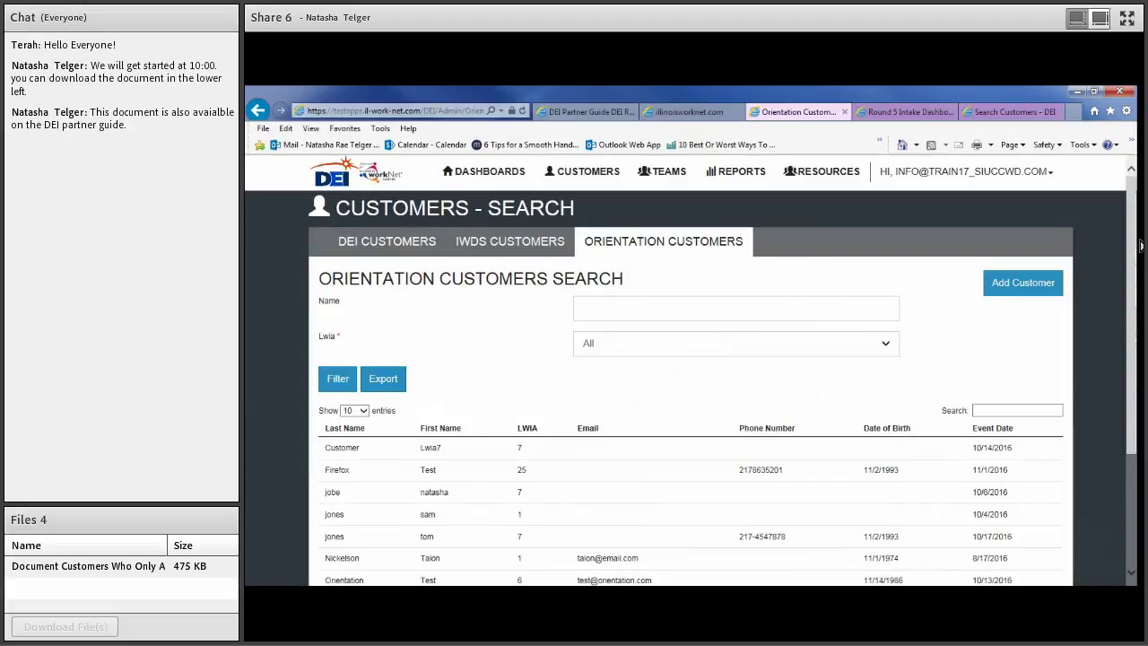
{"action": "left_click_drag", "start_coordinate": [1140, 245], "coordinate": [1139, 330]}
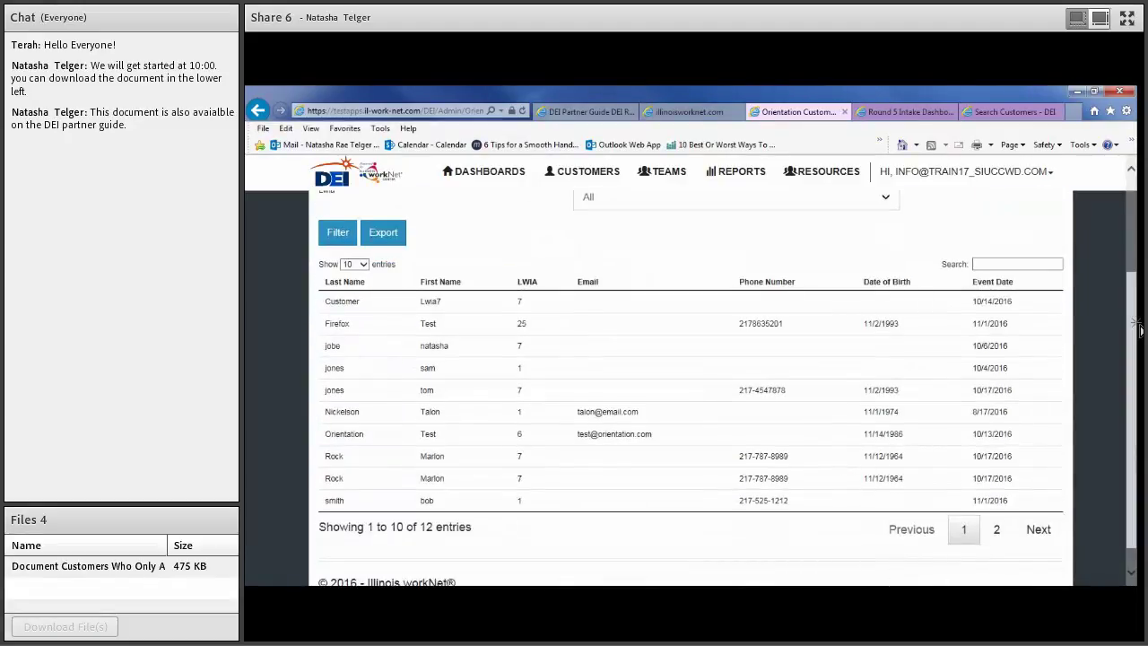
{"action": "left_click", "coordinate": [997, 524]}
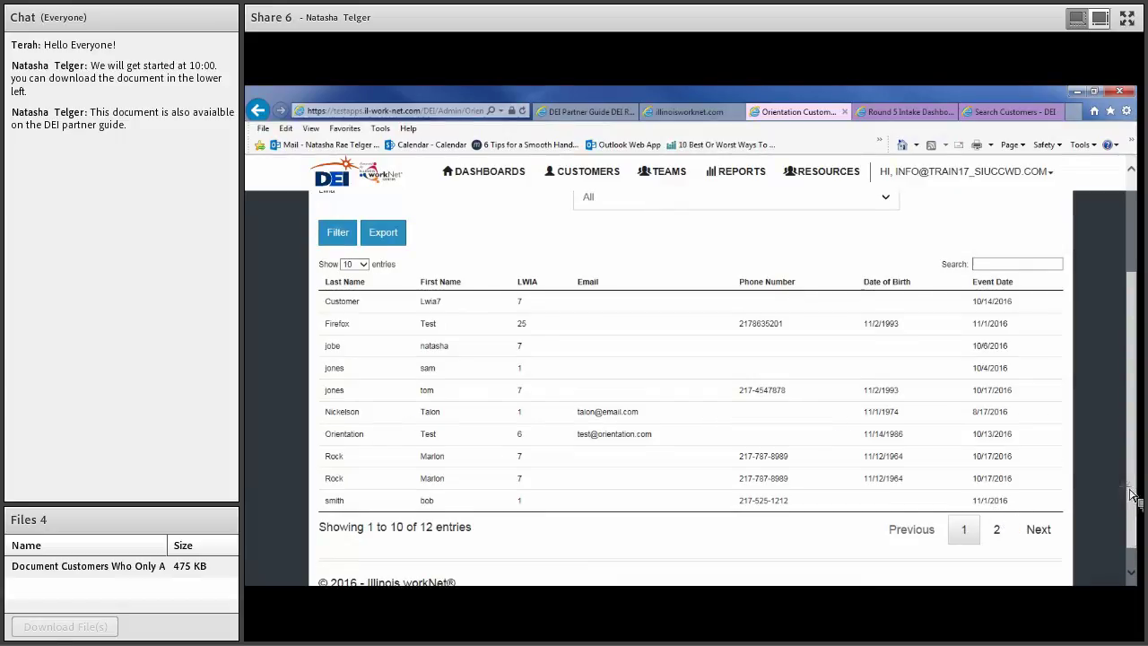
{"action": "left_click_drag", "start_coordinate": [1137, 491], "coordinate": [1137, 428]}
{"action": "scroll", "coordinate": [1139, 428], "scroll_direction": "up", "scroll_amount": 3}
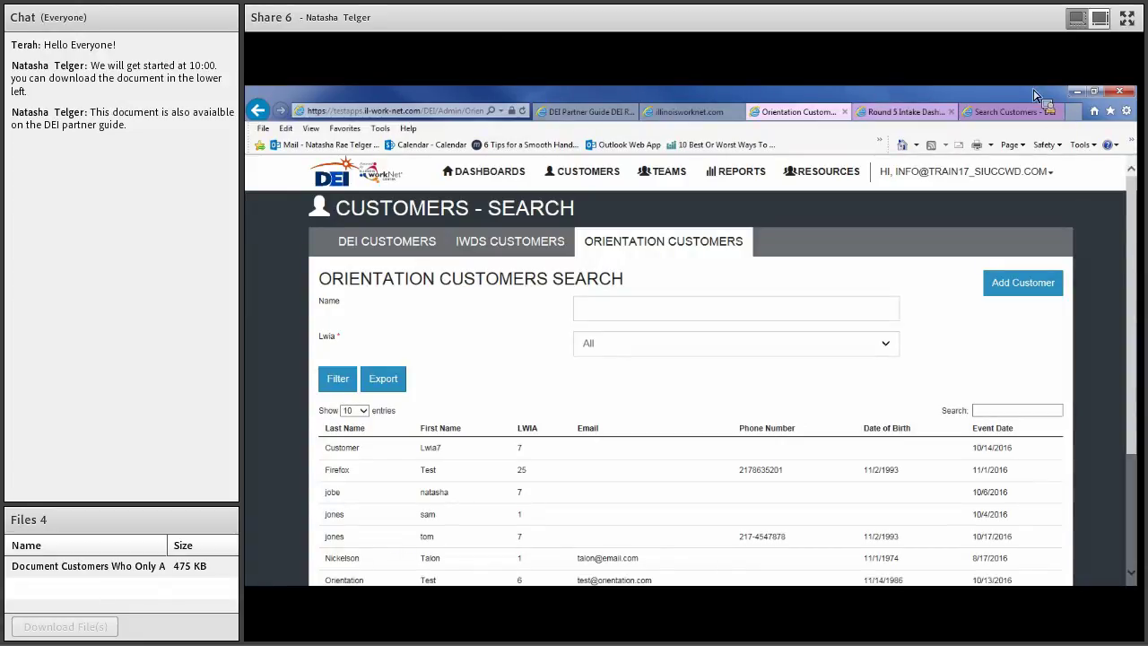
{"action": "left_click", "coordinate": [906, 111]}
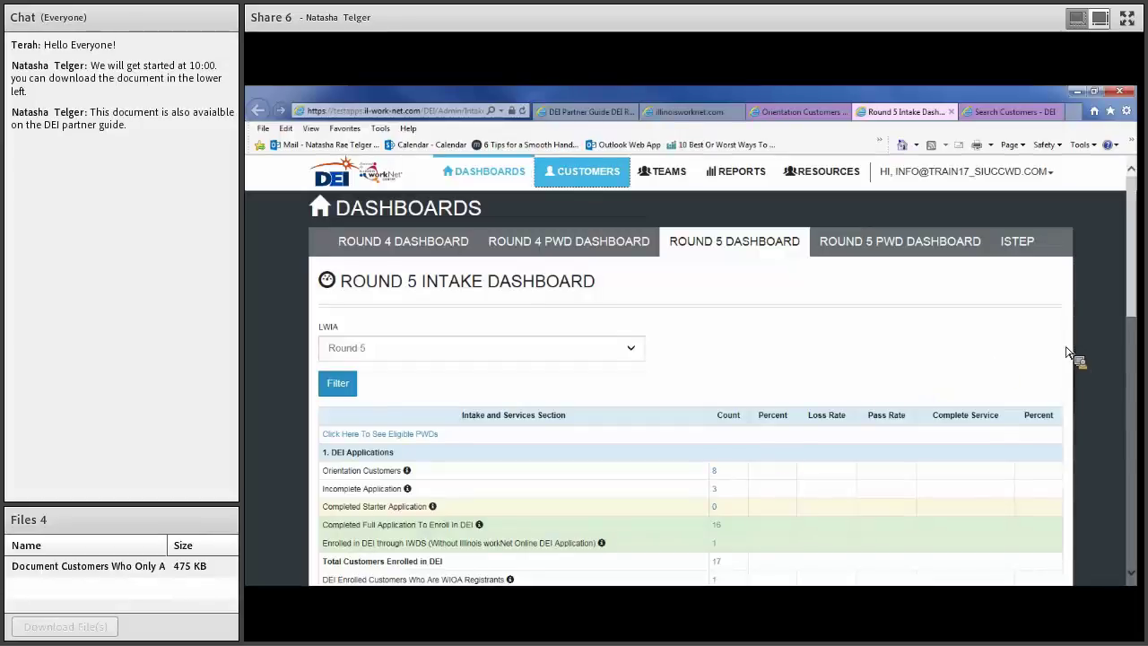
Open the Round 4 Outcome Report filtered to 2016 Quarter 4 and LWIA 6.
{"action": "left_click", "coordinate": [747, 176]}
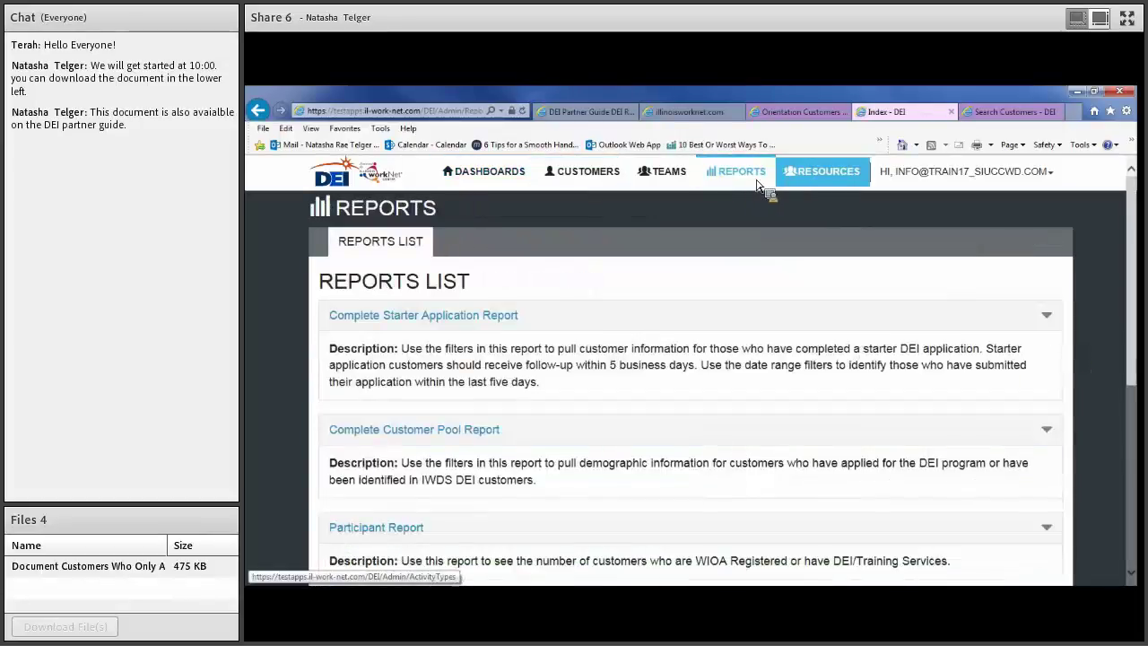
{"action": "scroll", "coordinate": [1134, 224], "scroll_direction": "down", "scroll_amount": 2}
{"action": "scroll", "coordinate": [1135, 224], "scroll_direction": "down", "scroll_amount": 3}
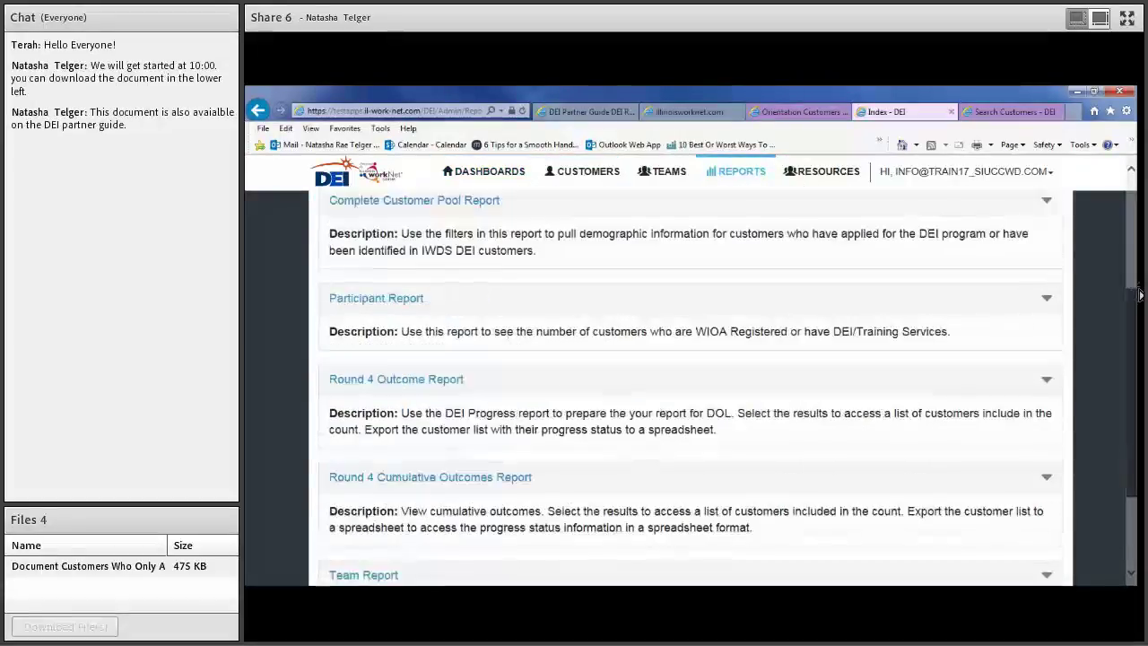
{"action": "left_click", "coordinate": [456, 330]}
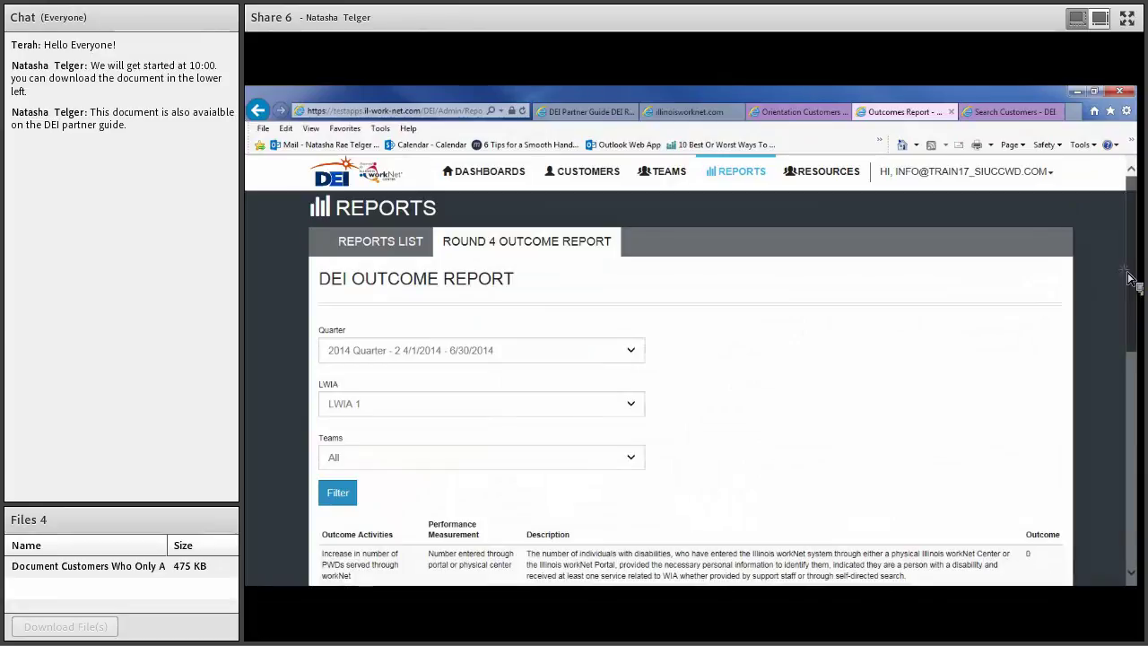
{"action": "scroll", "coordinate": [1112, 359], "scroll_direction": "down", "scroll_amount": 4}
{"action": "scroll", "coordinate": [1138, 365], "scroll_direction": "up", "scroll_amount": 3}
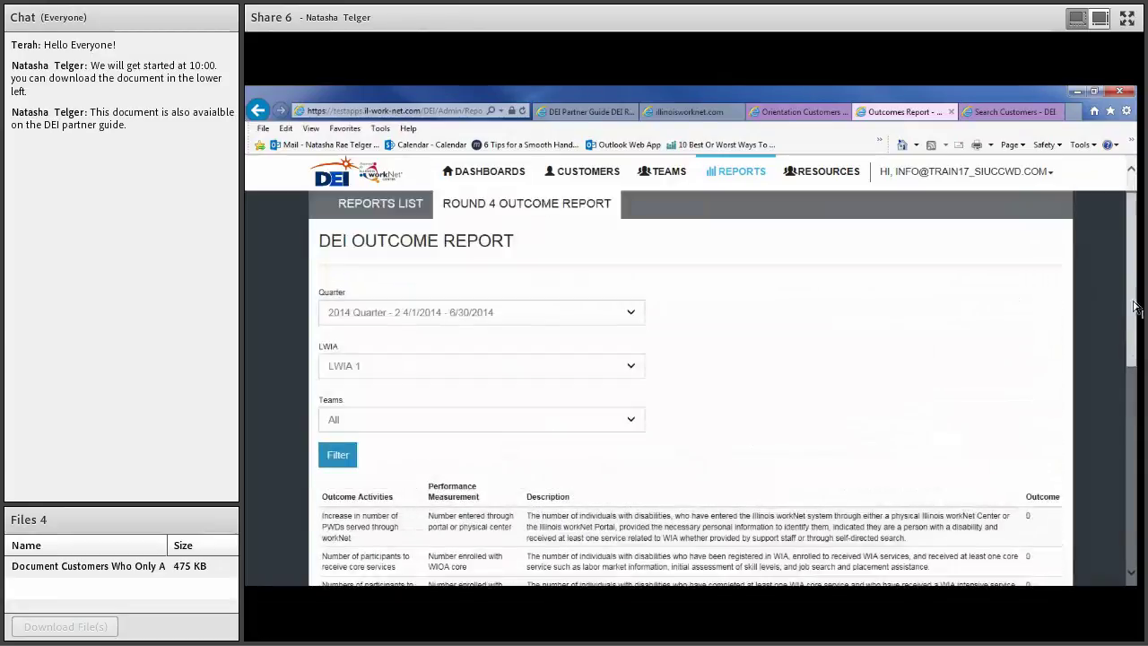
{"action": "left_click", "coordinate": [592, 316]}
{"action": "left_click", "coordinate": [543, 427]}
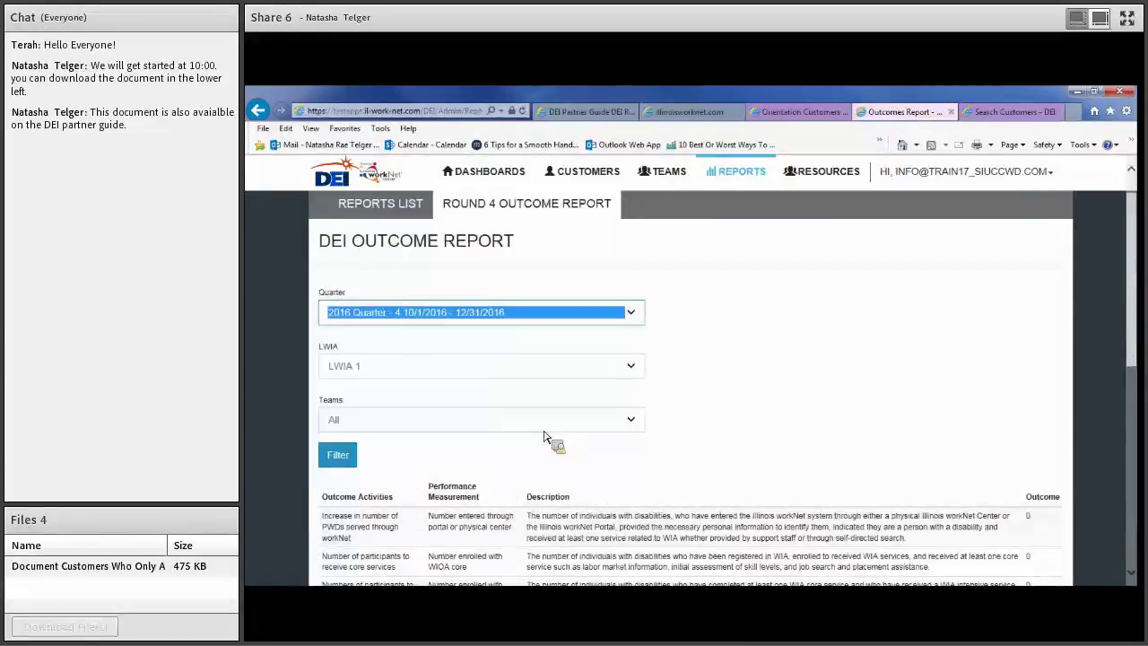
{"action": "left_click", "coordinate": [451, 369]}
{"action": "left_click", "coordinate": [448, 378]}
{"action": "left_click", "coordinate": [346, 464]}
Highlight the first outcome row and its count of 2, then return to the reports list.
{"action": "left_click_drag", "start_coordinate": [1138, 253], "coordinate": [1137, 321]}
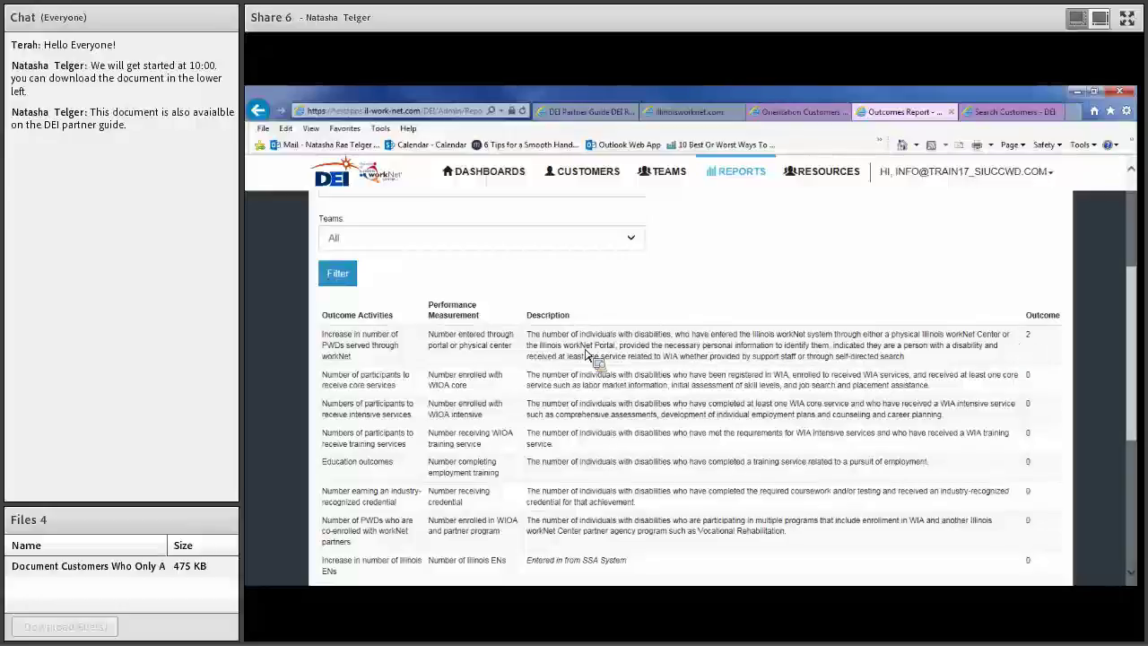
{"action": "left_click_drag", "start_coordinate": [323, 334], "coordinate": [840, 345]}
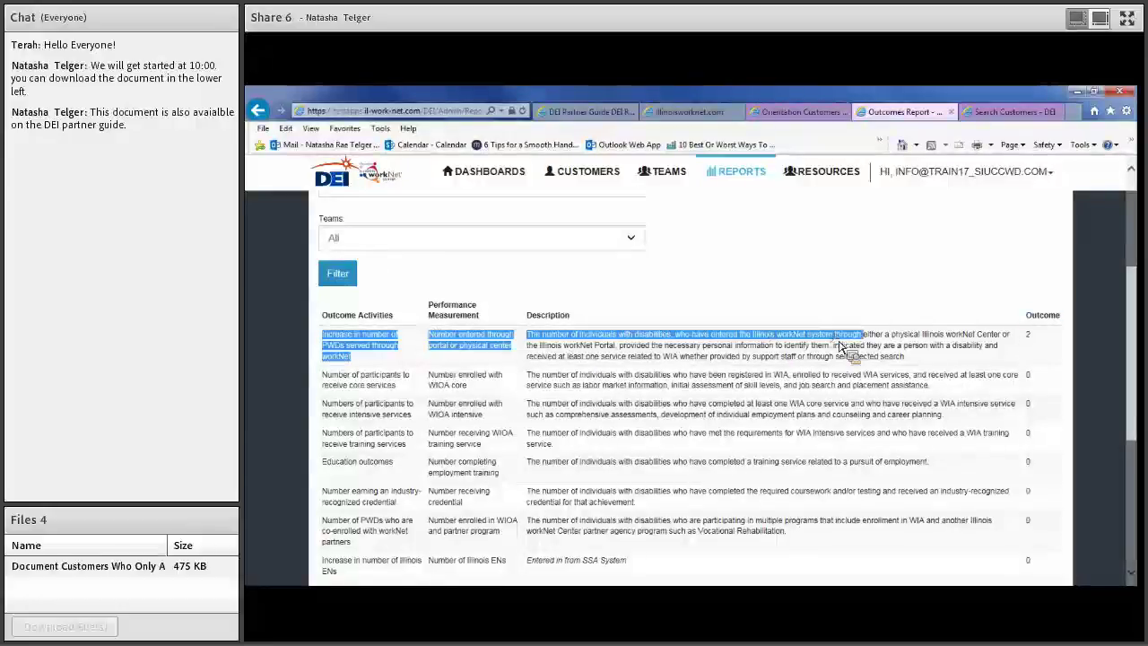
{"action": "left_click", "coordinate": [910, 348]}
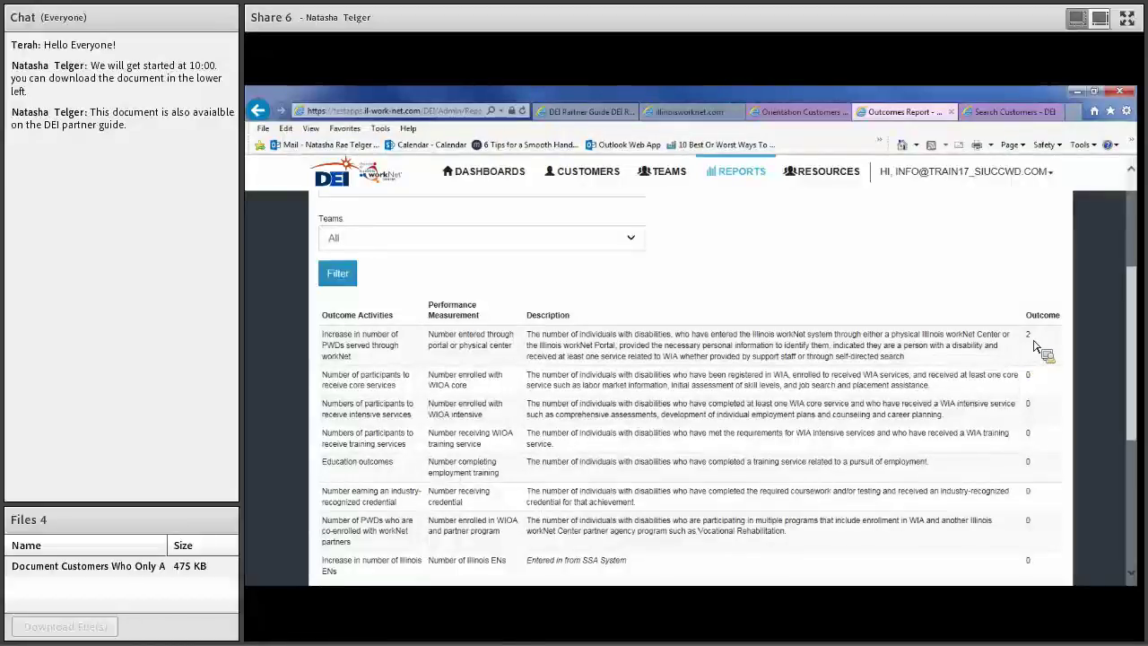
{"action": "double_click", "coordinate": [1031, 340]}
{"action": "left_click_drag", "start_coordinate": [1133, 388], "coordinate": [1135, 299]}
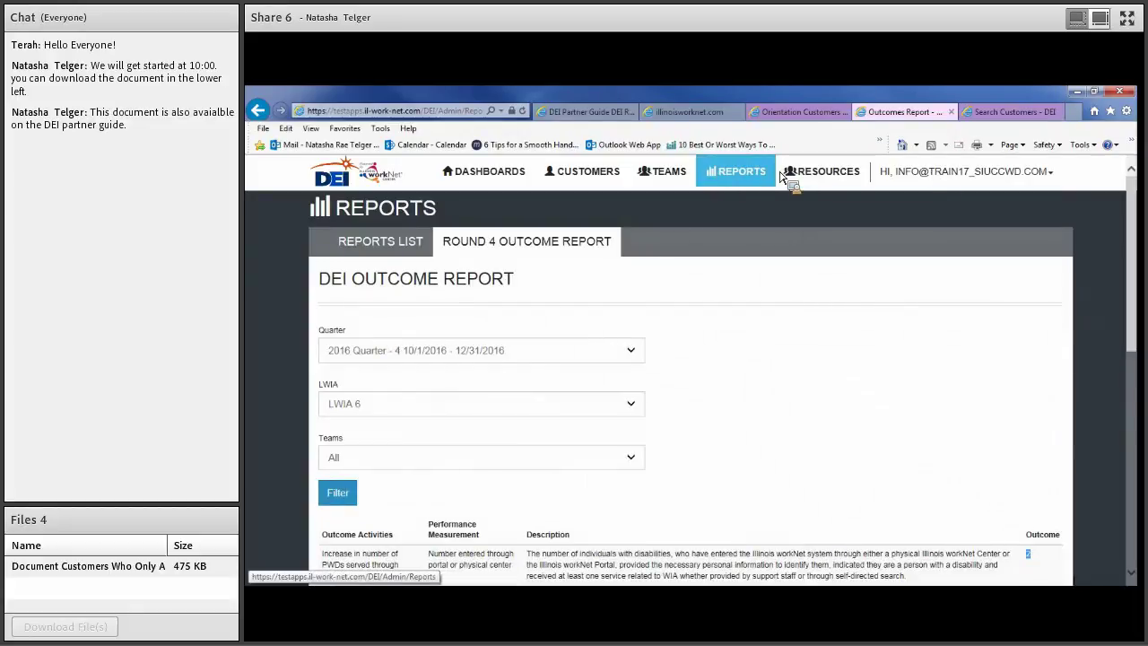
{"action": "left_click", "coordinate": [740, 178]}
Open the Round 4 Cumulative Outcomes Report and zoom in to read counts like 58 (8).
{"action": "left_click_drag", "start_coordinate": [1135, 384], "coordinate": [1136, 547]}
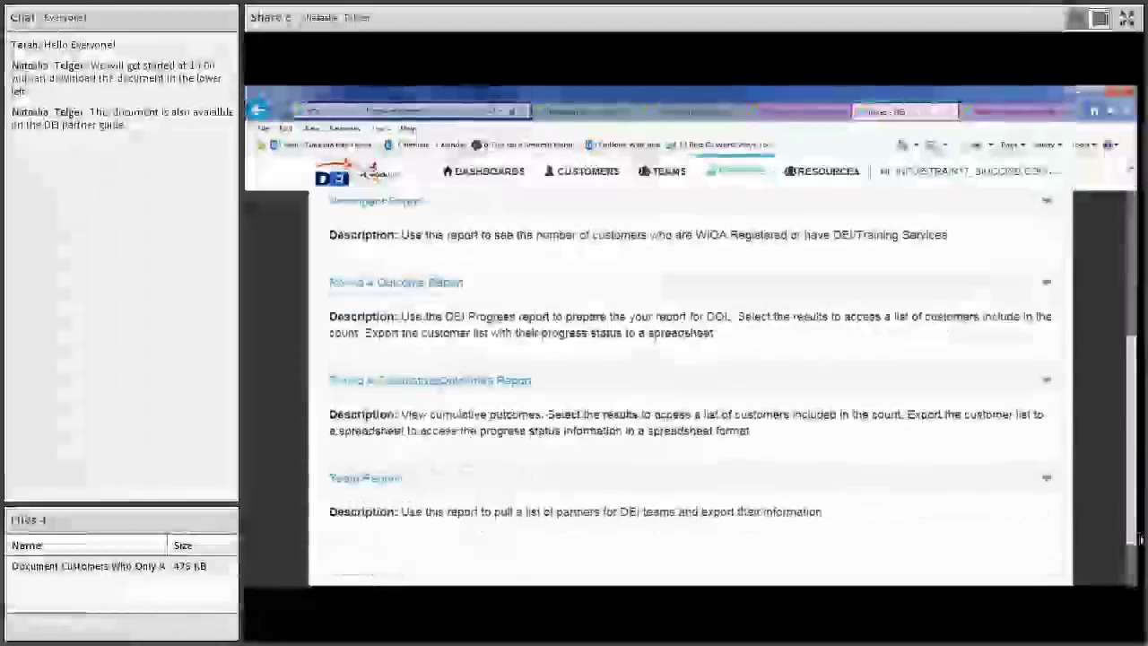
{"action": "left_click", "coordinate": [515, 383]}
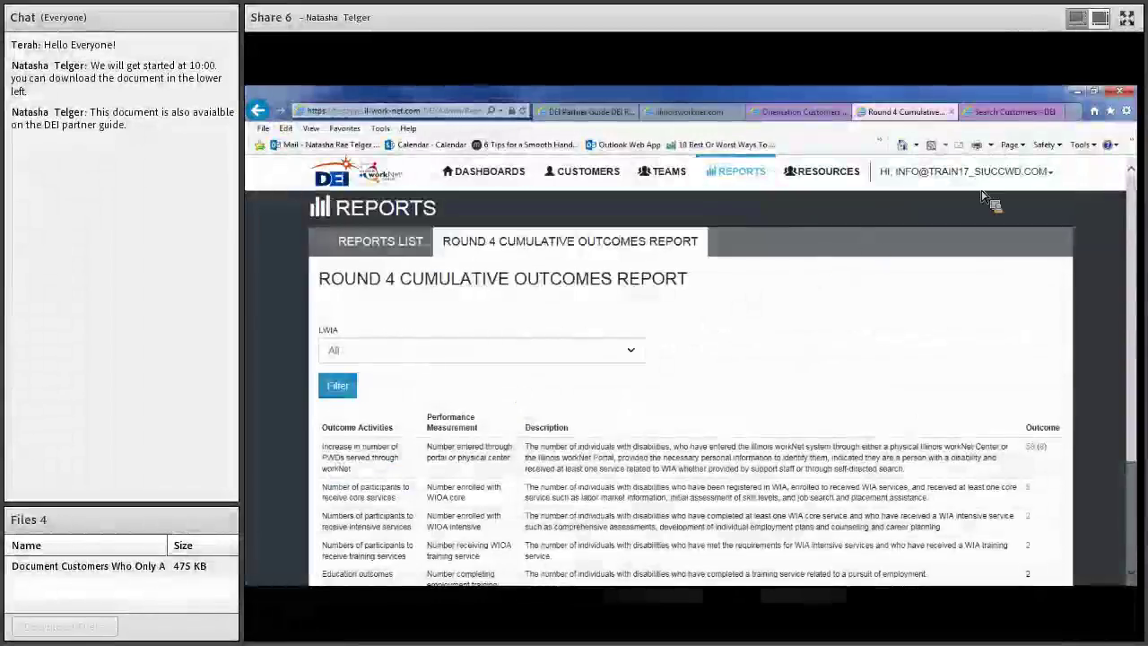
{"action": "left_click_drag", "start_coordinate": [1135, 200], "coordinate": [1136, 246]}
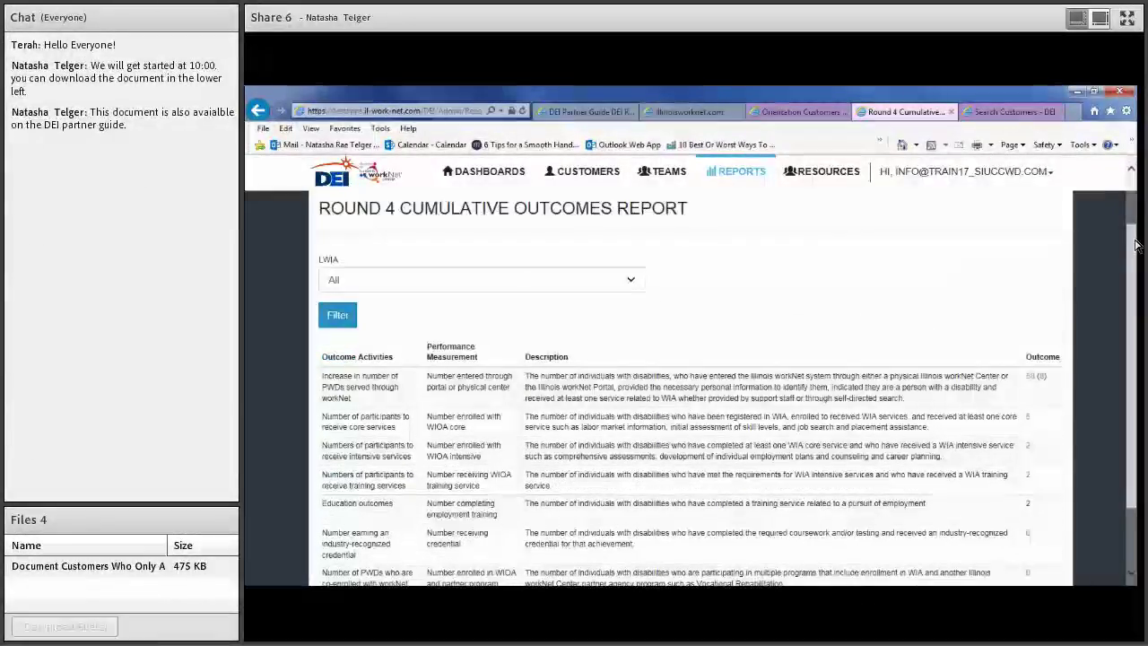
{"action": "key", "text": "ctrl+plus"}
{"action": "key", "text": "ctrl+plus"}
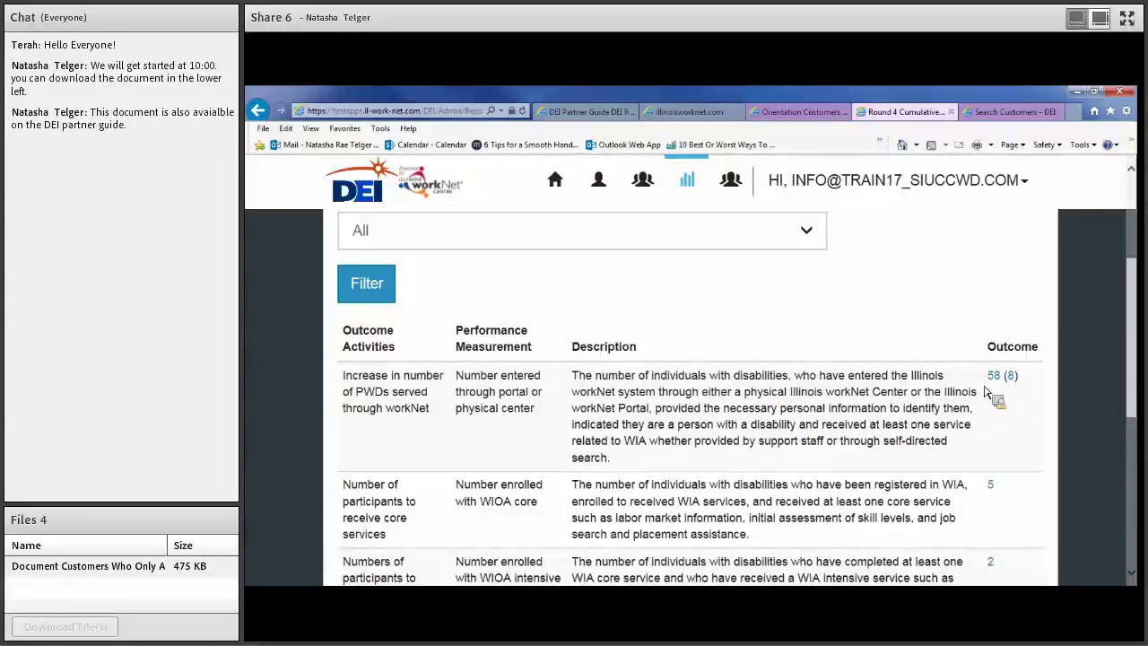
Drill into the 58 count, go back, then open the (8) orientation customers and zoom out.
{"action": "left_click", "coordinate": [996, 378]}
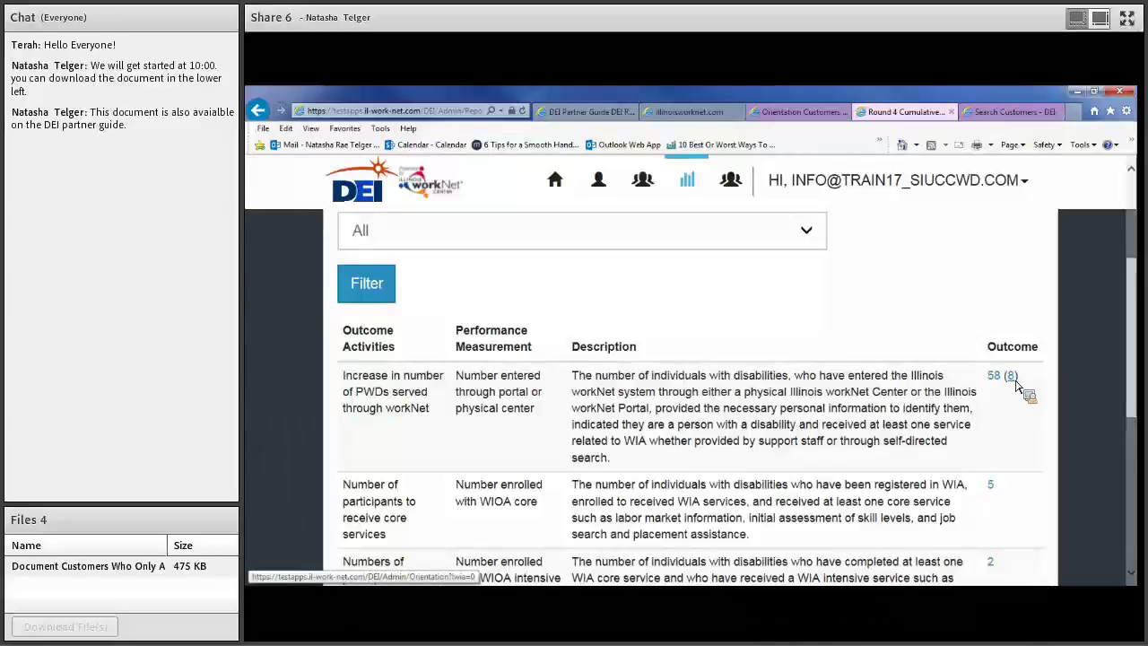
{"action": "scroll", "coordinate": [807, 384], "scroll_direction": "up", "scroll_amount": 1}
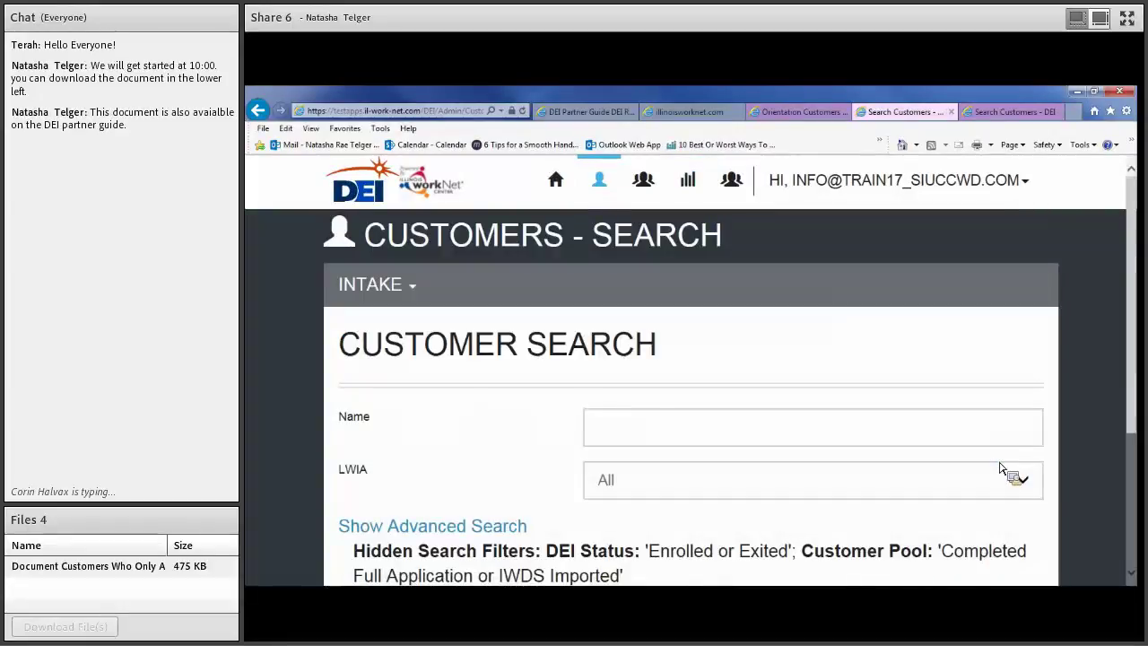
{"action": "left_click_drag", "start_coordinate": [1135, 242], "coordinate": [1137, 304]}
{"action": "left_click", "coordinate": [258, 110]}
{"action": "left_click", "coordinate": [1010, 458]}
{"action": "mouse_move", "coordinate": [1136, 265]}
{"action": "left_mouse_down"}
{"action": "mouse_move", "coordinate": [1134, 326]}
{"action": "mouse_move", "coordinate": [1134, 269]}
{"action": "left_mouse_up"}
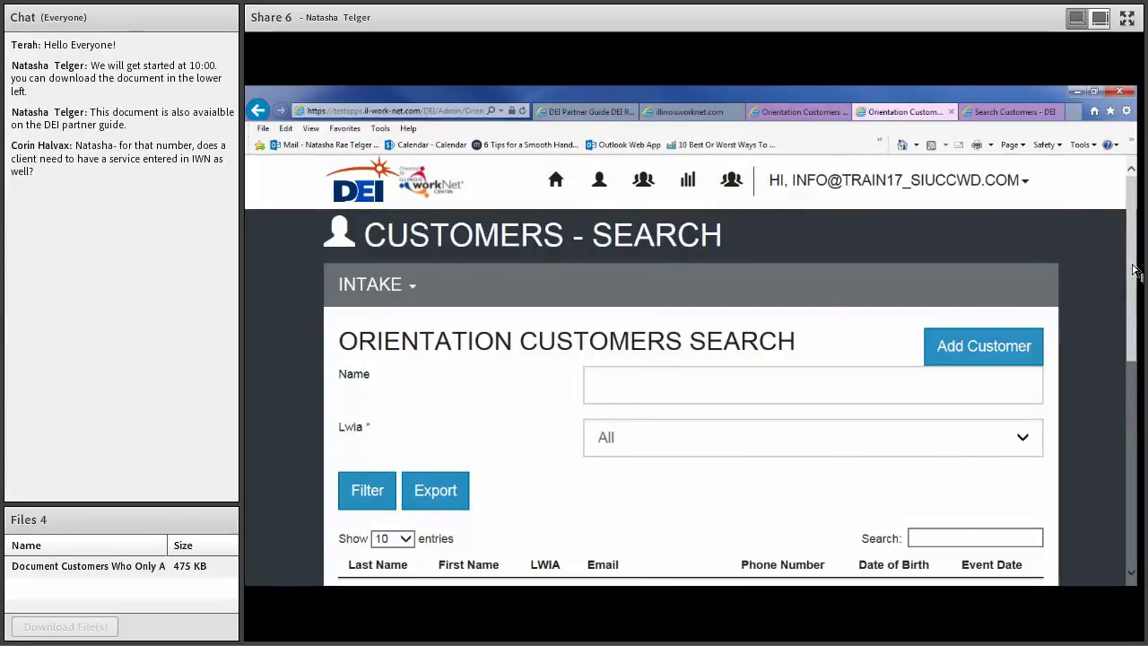
{"action": "key", "text": "ctrl+minus"}
{"action": "key", "text": "ctrl+minus"}
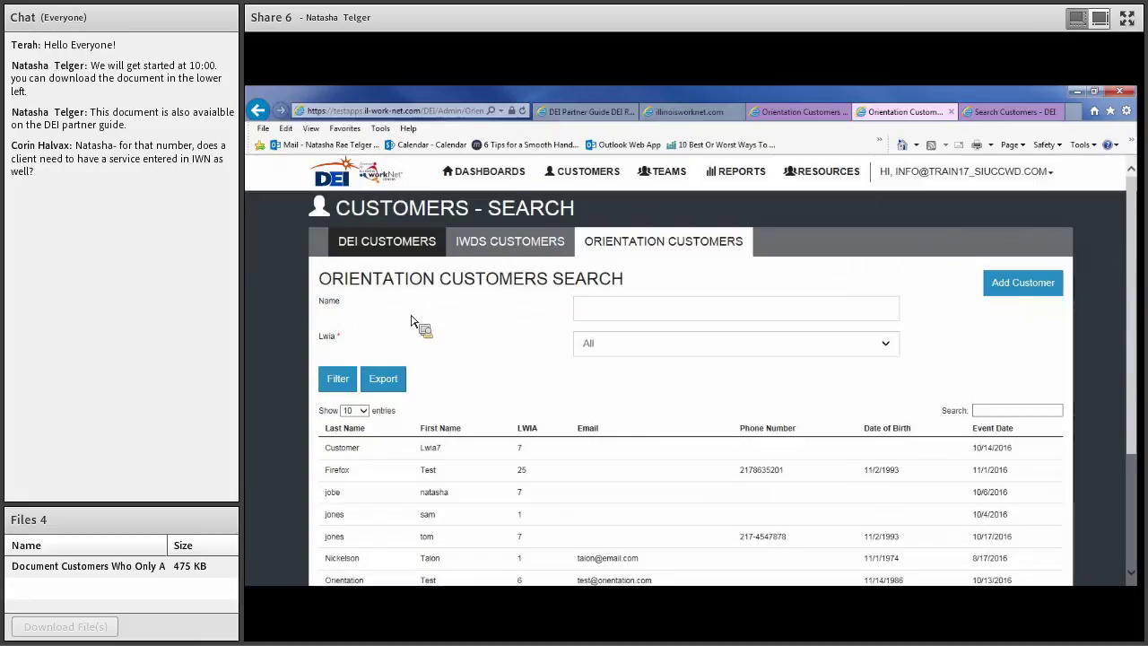
Reopen the Round 4 Cumulative Outcomes Report for all LWIAs and review its counts, including 58 (8) served.
{"action": "left_click", "coordinate": [401, 250]}
{"action": "left_click", "coordinate": [627, 249]}
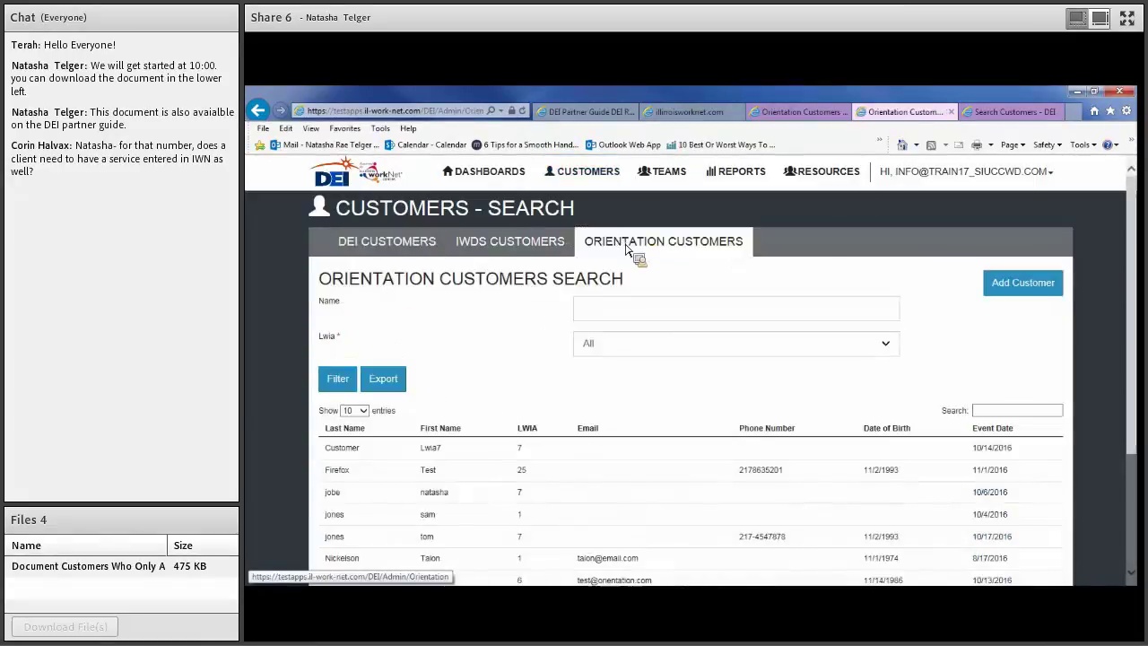
{"action": "left_click", "coordinate": [749, 191]}
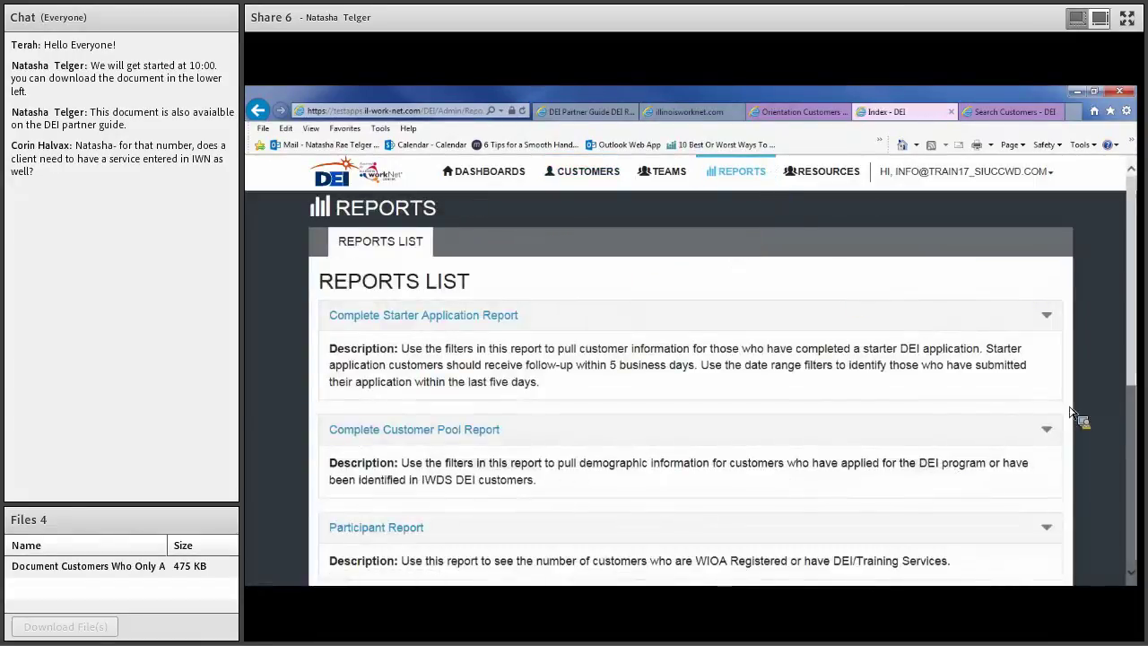
{"action": "scroll", "coordinate": [1130, 342], "scroll_direction": "down", "scroll_amount": 3}
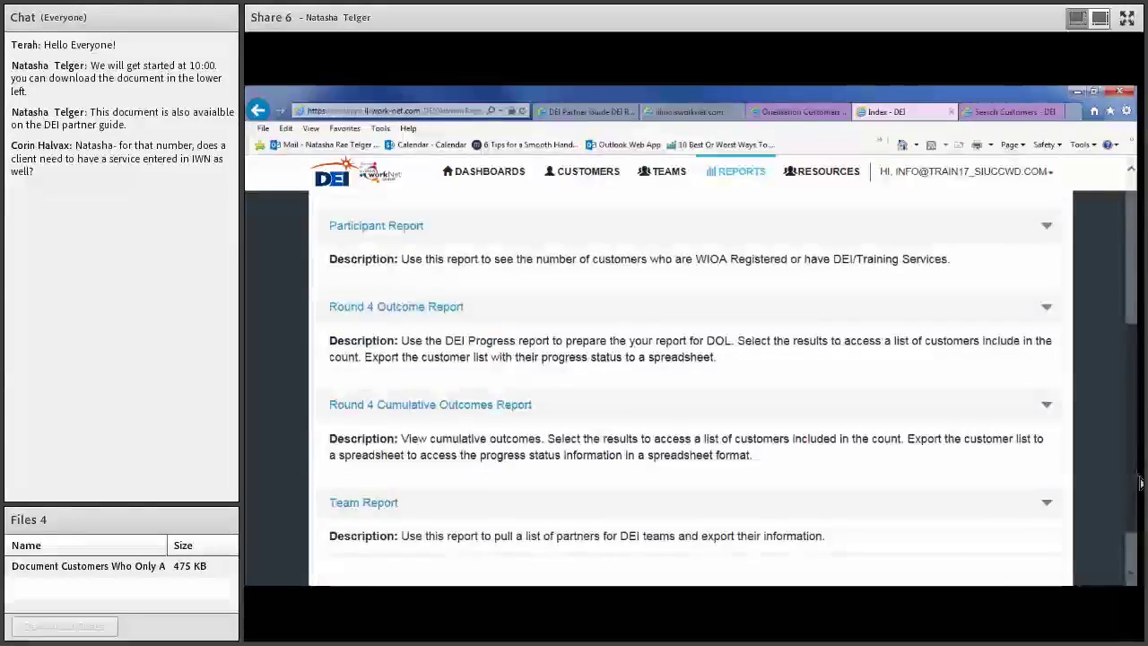
{"action": "left_click", "coordinate": [507, 404]}
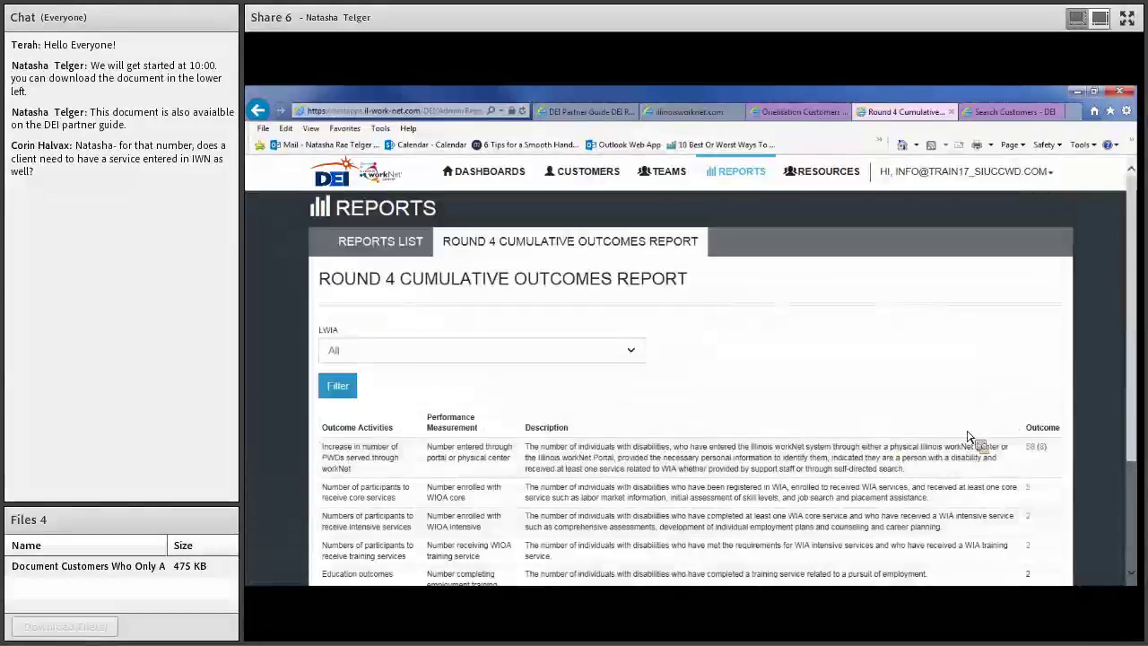
{"action": "left_click_drag", "start_coordinate": [1137, 362], "coordinate": [1136, 420]}
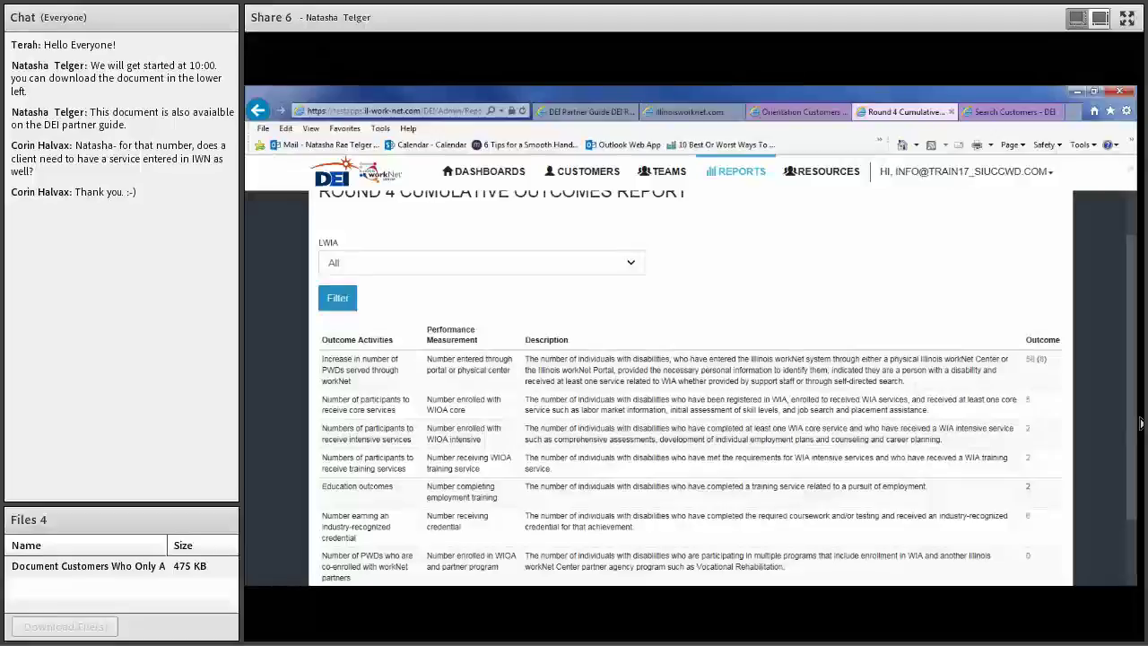
{"action": "scroll", "coordinate": [1137, 421], "scroll_direction": "up", "scroll_amount": 2}
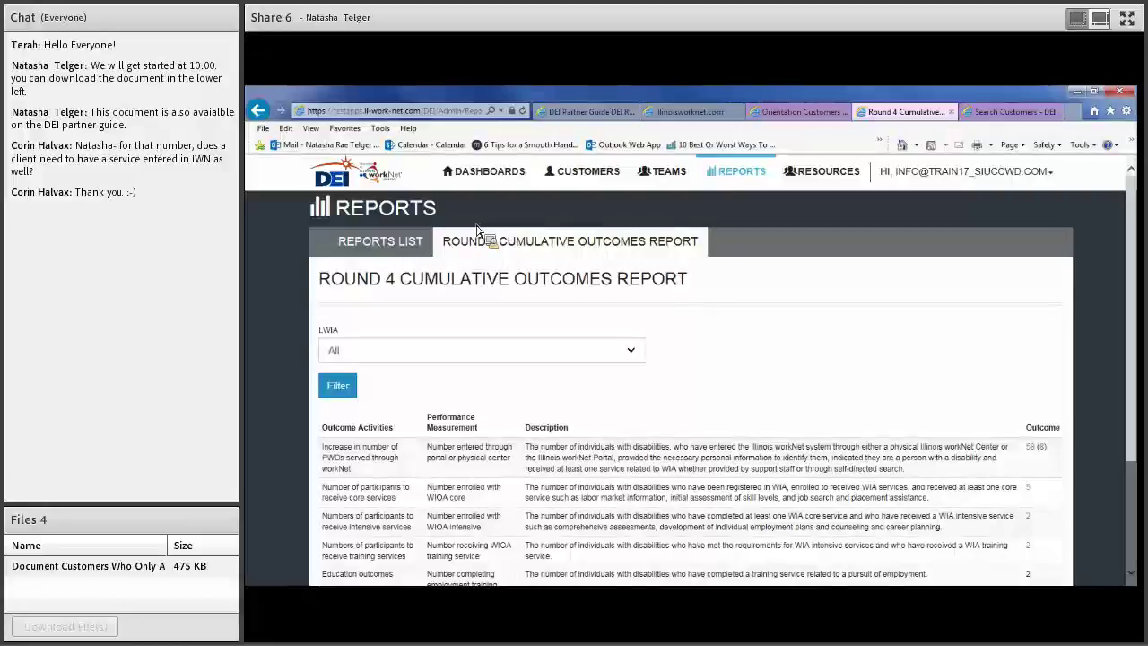
Bring up the Orientation Customers list and scroll through its 12 entries across two pages.
{"action": "left_click", "coordinate": [584, 171]}
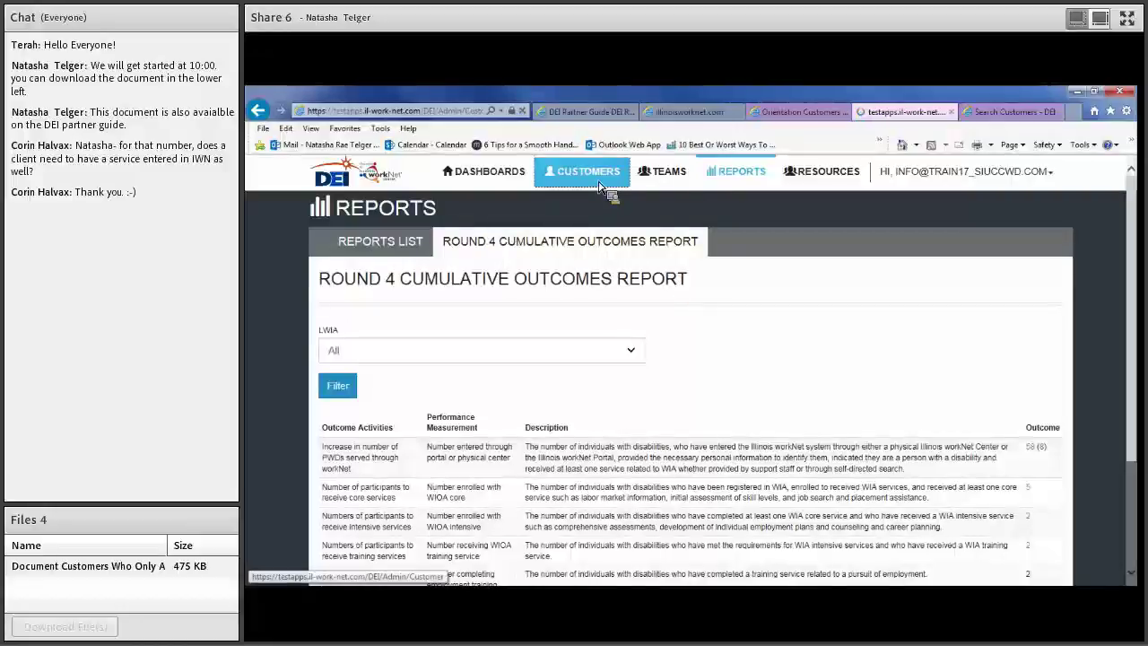
{"action": "left_click", "coordinate": [744, 240]}
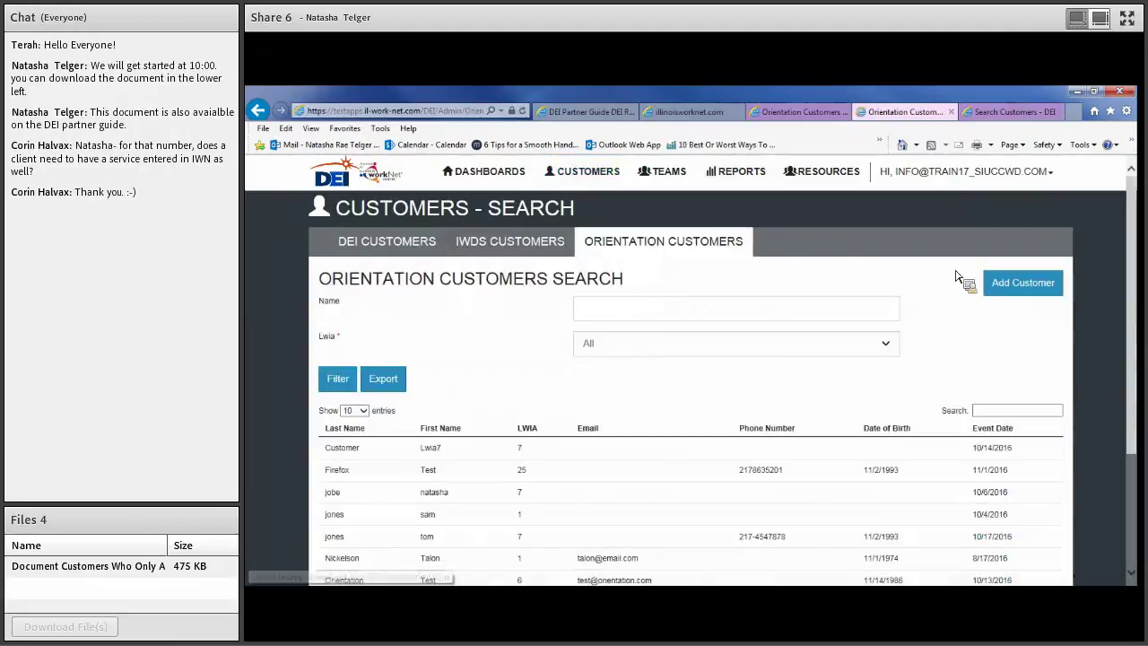
{"action": "scroll", "coordinate": [1090, 253], "scroll_direction": "down", "scroll_amount": 2}
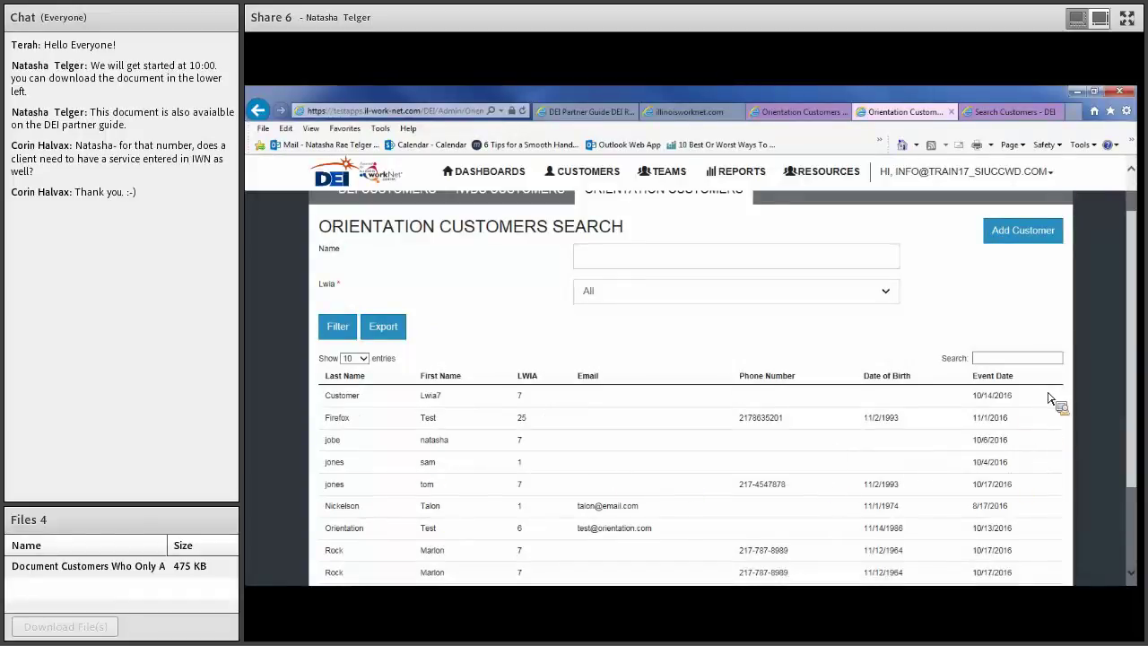
{"action": "left_click_drag", "start_coordinate": [1139, 341], "coordinate": [1139, 403]}
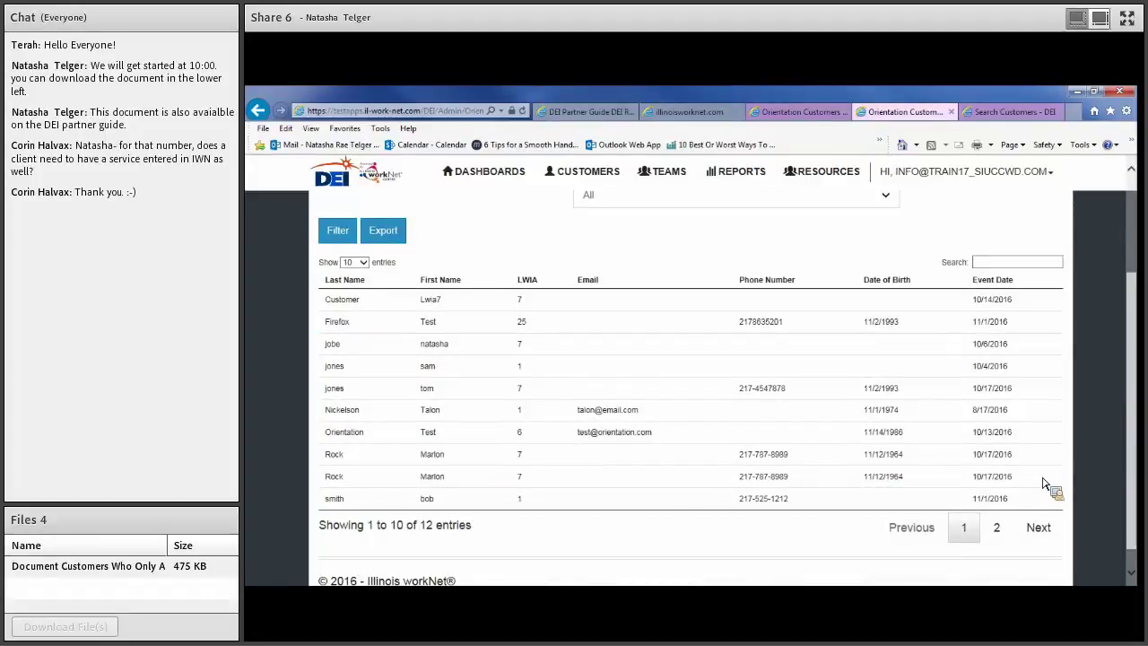
{"action": "left_click_drag", "start_coordinate": [1137, 441], "coordinate": [1137, 334]}
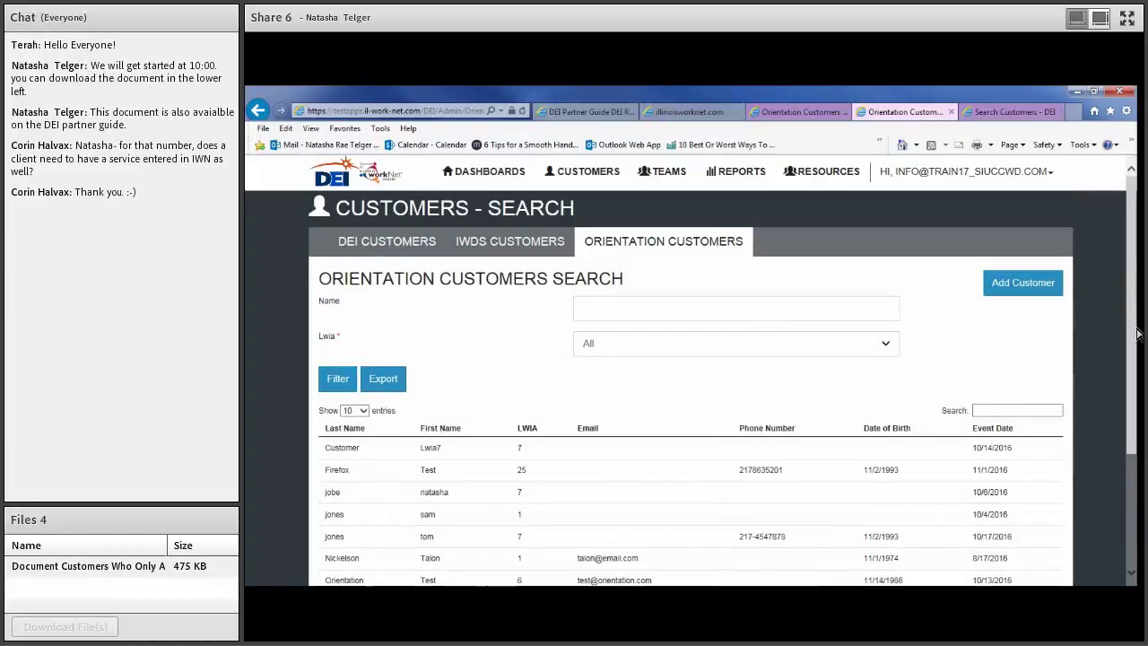